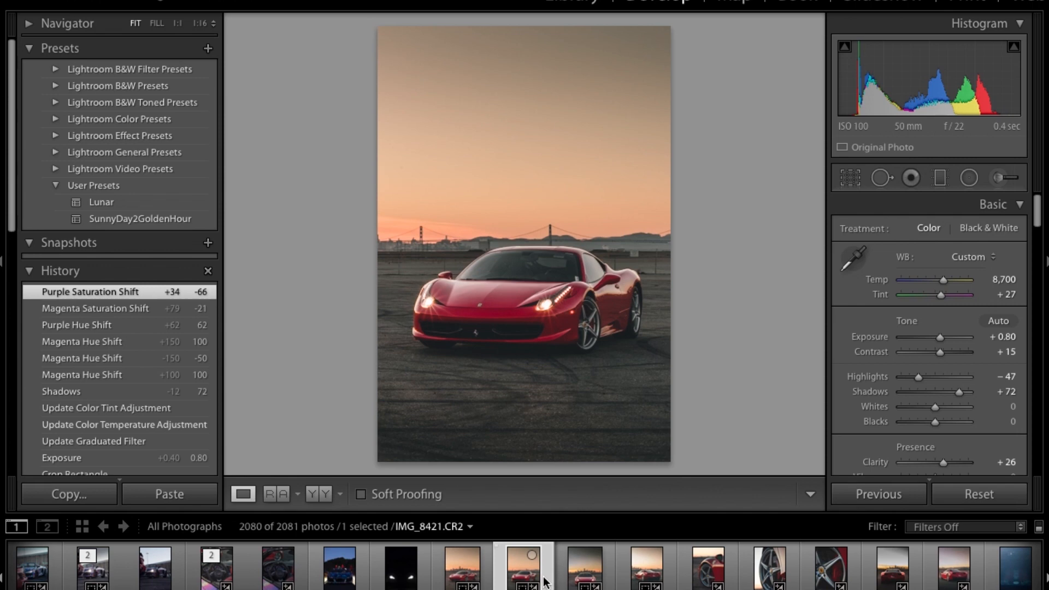
Create a virtual copy of IMG_8421.CR2 and reset all of the copy's develop settings.
right_click(545, 581)
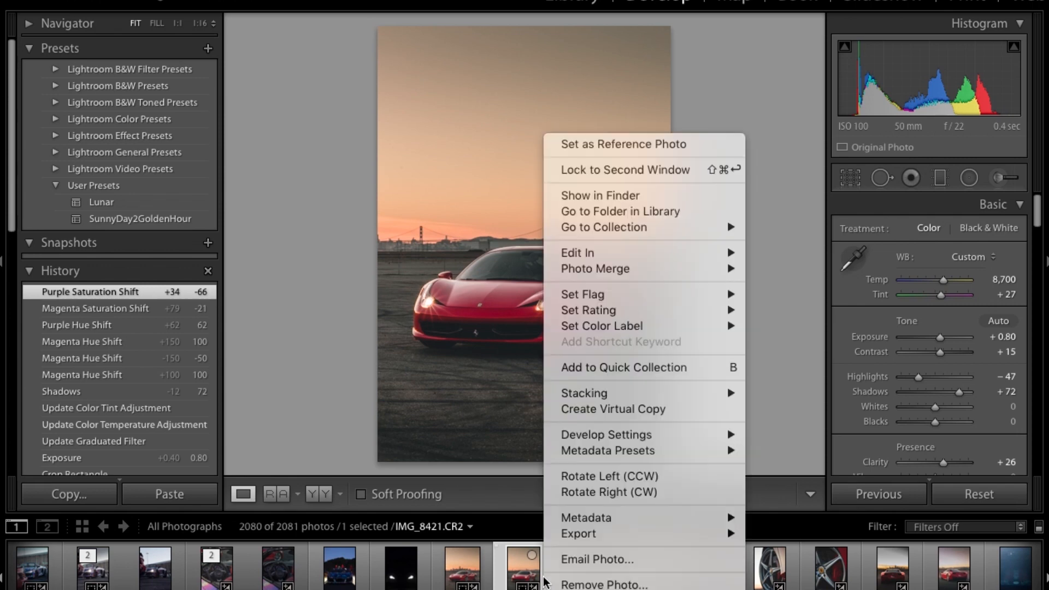
left_click(579, 409)
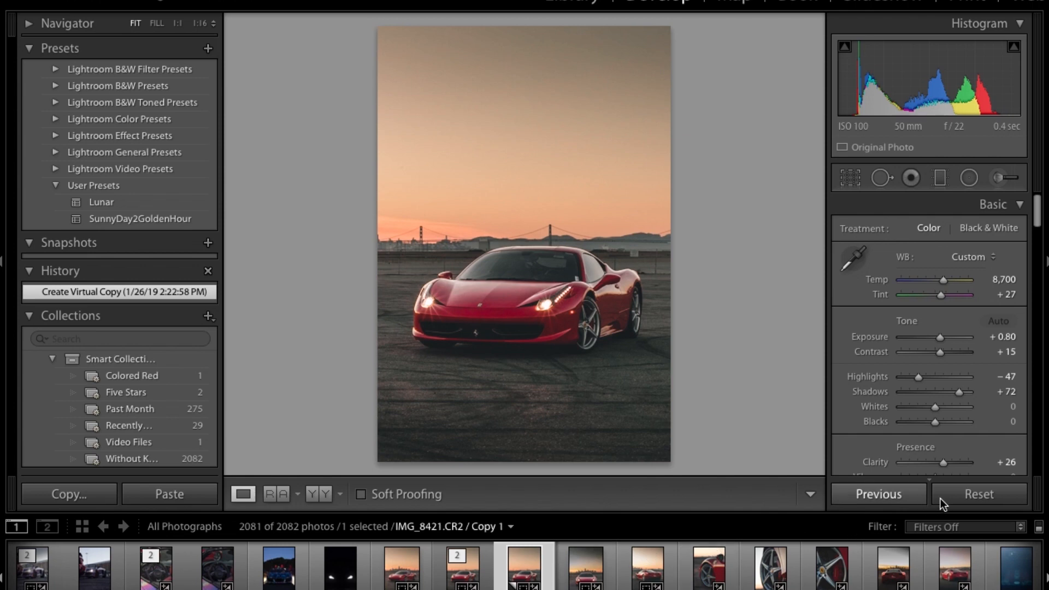
left_click(965, 497)
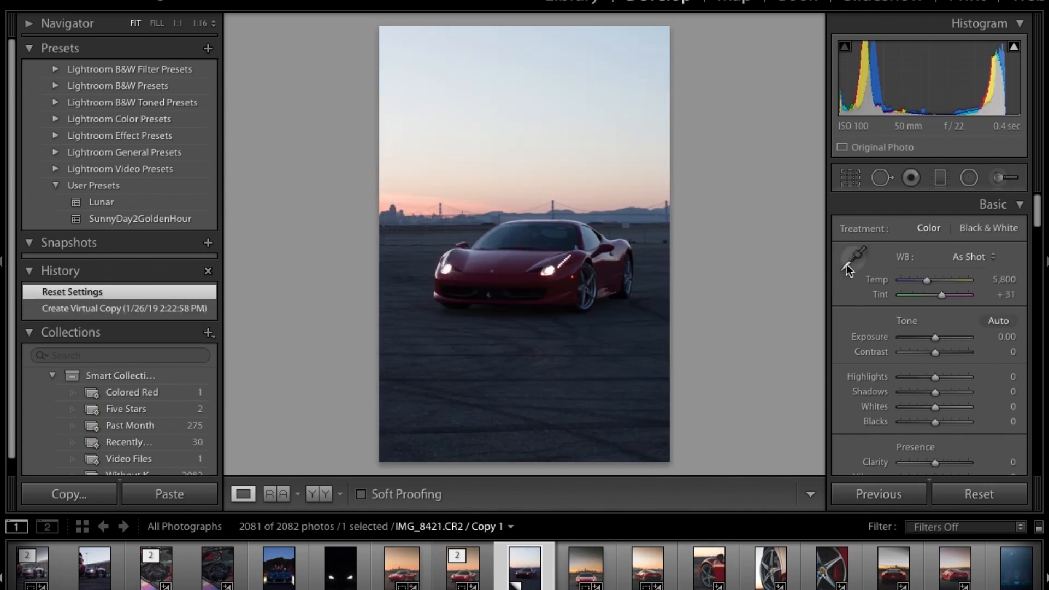
Crop the copy by trimming a thin strip off its left edge and the dark ground along its bottom edge.
left_click(850, 177)
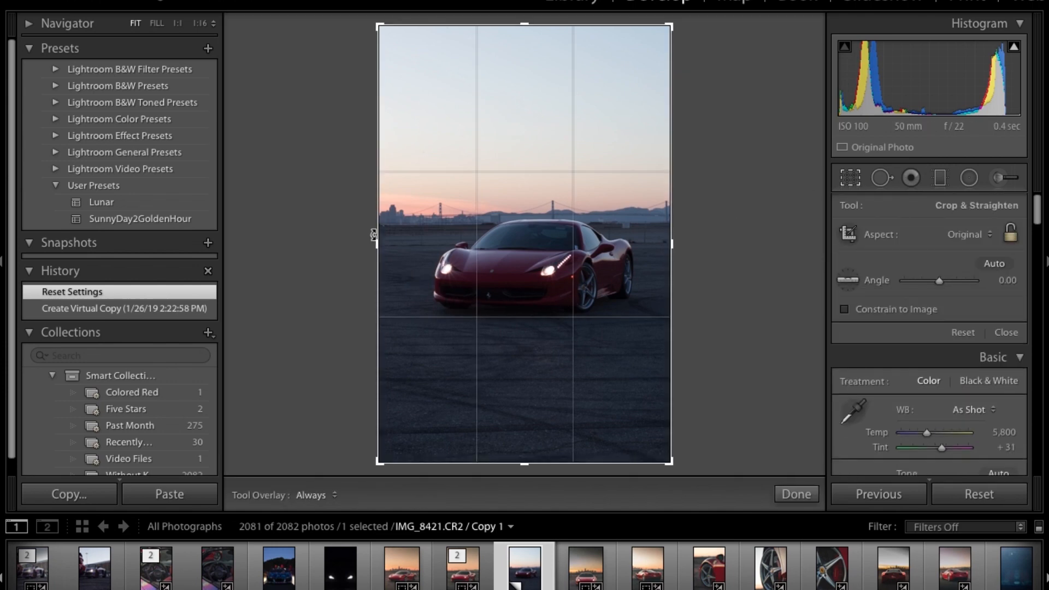
left_click_drag(376, 242, 384, 242)
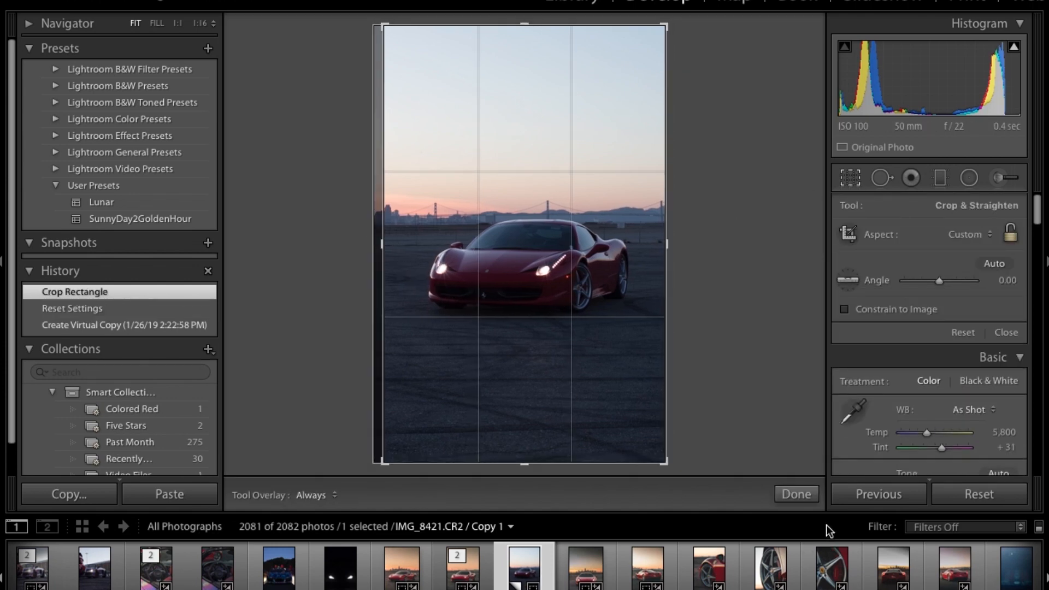
left_click_drag(520, 462, 519, 426)
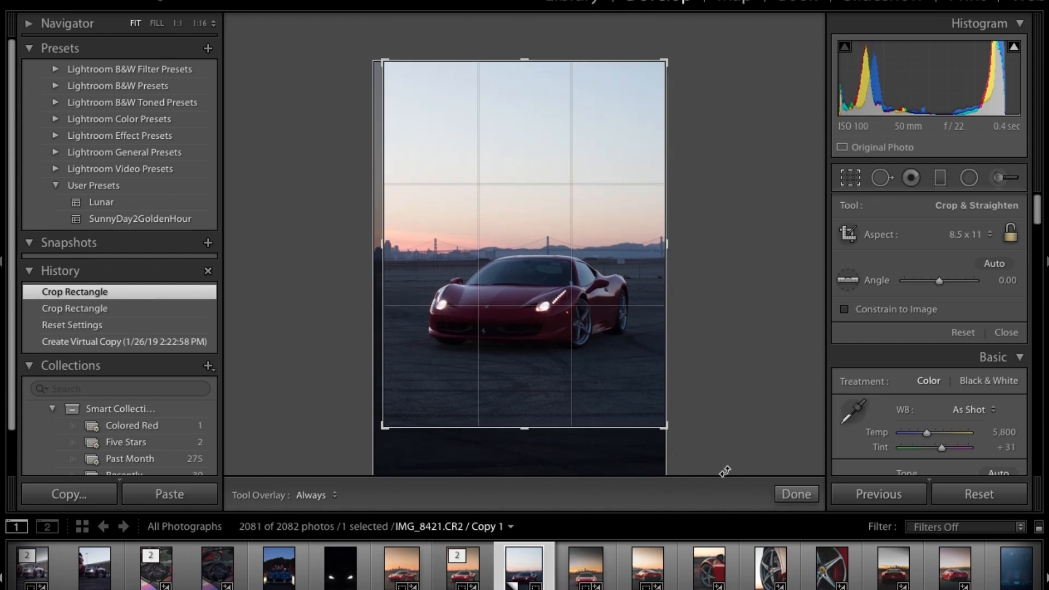
left_click(796, 494)
Neutralize the color cast by sampling the gray asphalt with the white balance selector, ending at Temp 8,200 and Tint +19.
left_click(852, 256)
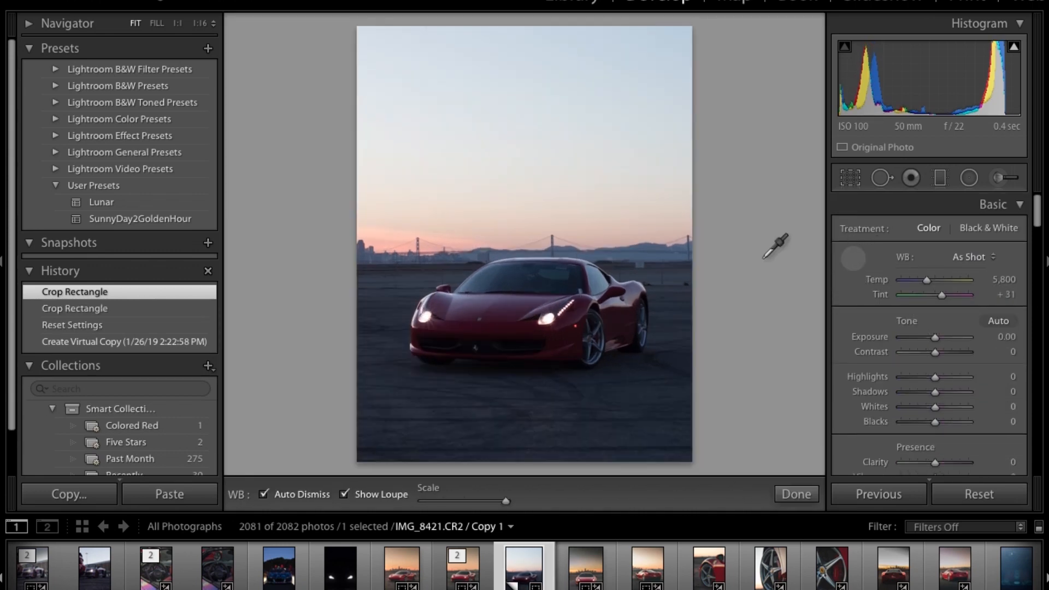
left_click(852, 256)
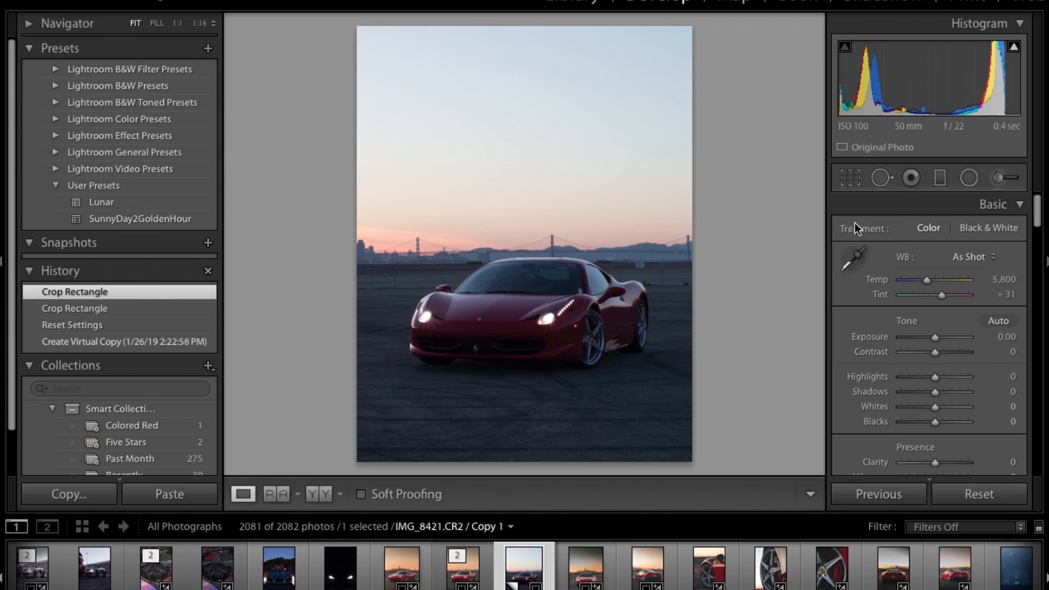
left_click(852, 256)
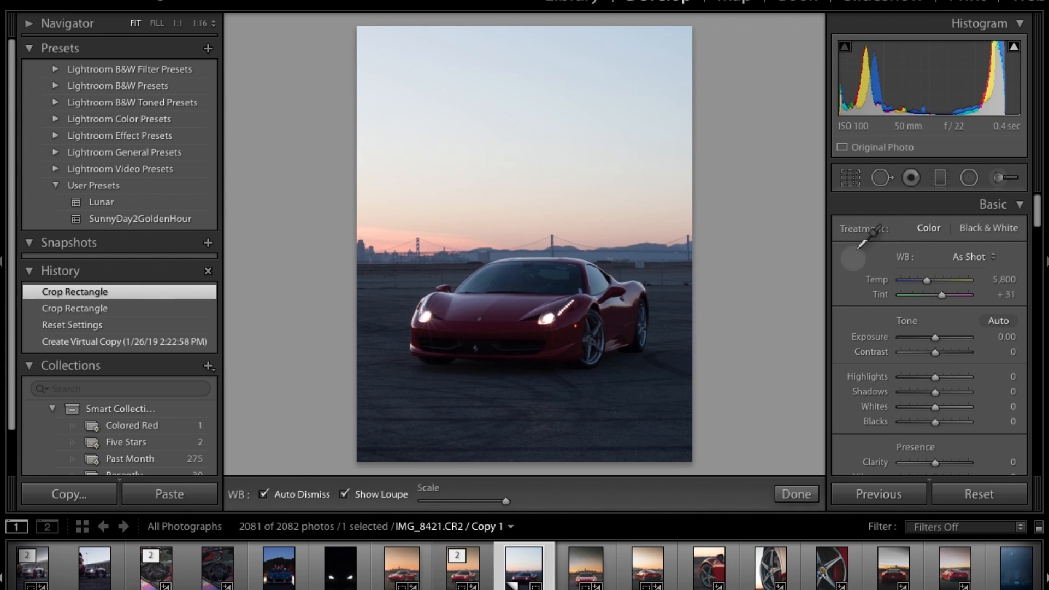
left_click(544, 414)
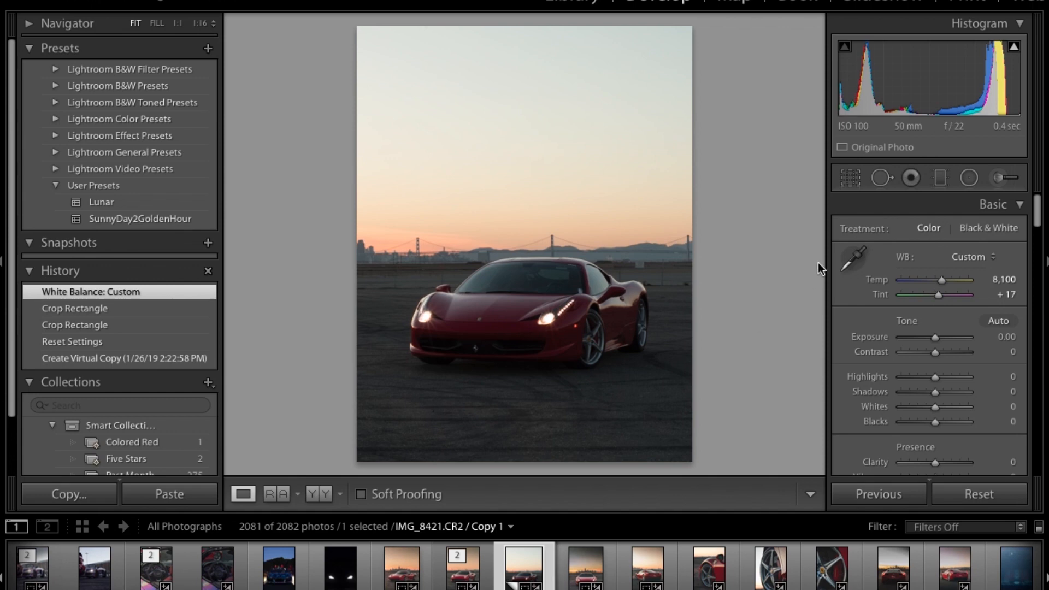
left_click(852, 257)
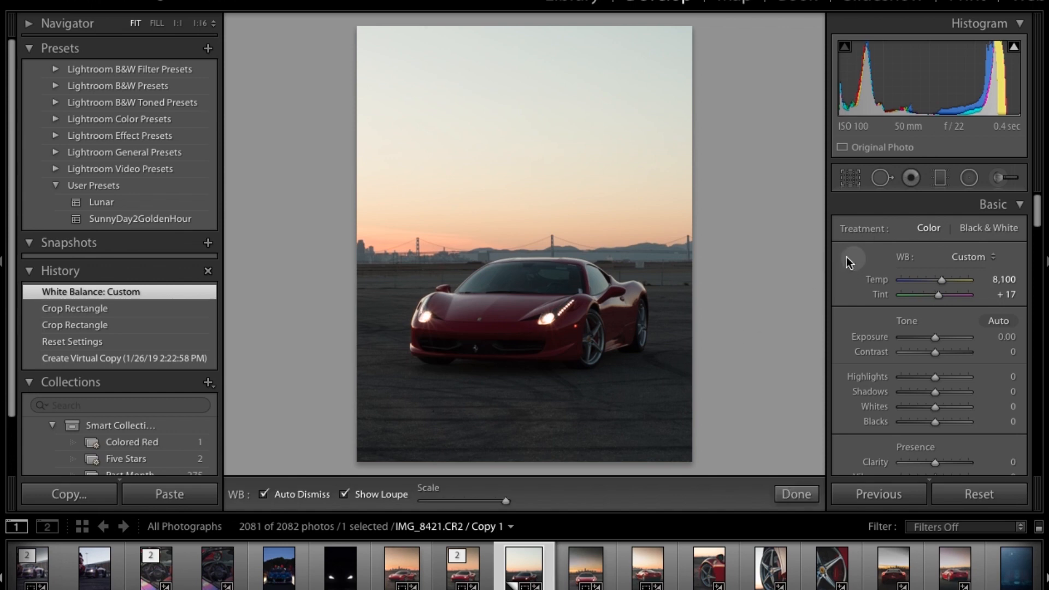
left_click(419, 407)
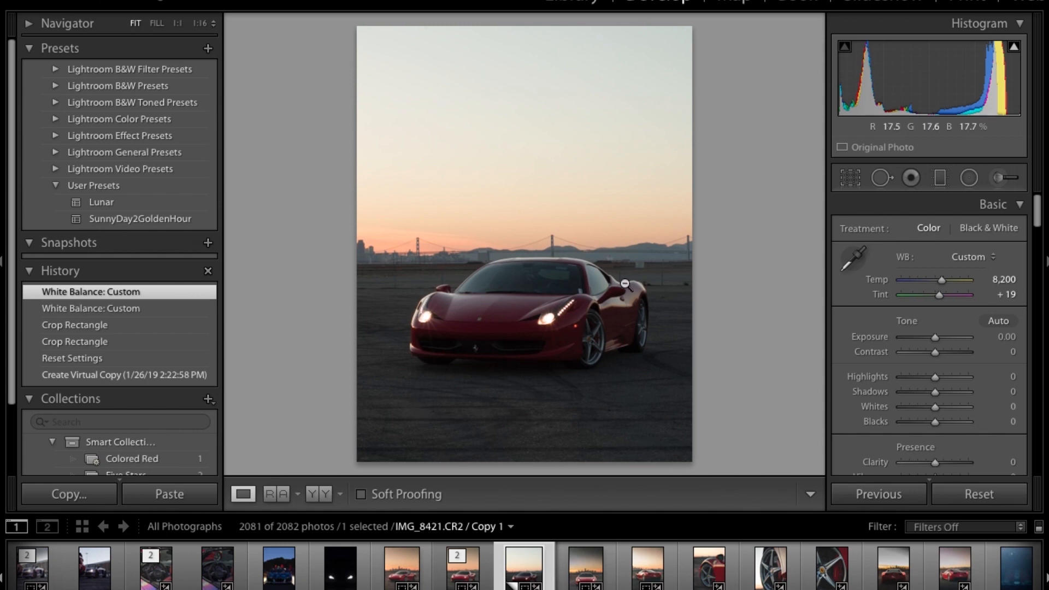
Straighten the photo by 0.53 degrees using a reference line drawn across the horizon behind the car.
left_click(850, 179)
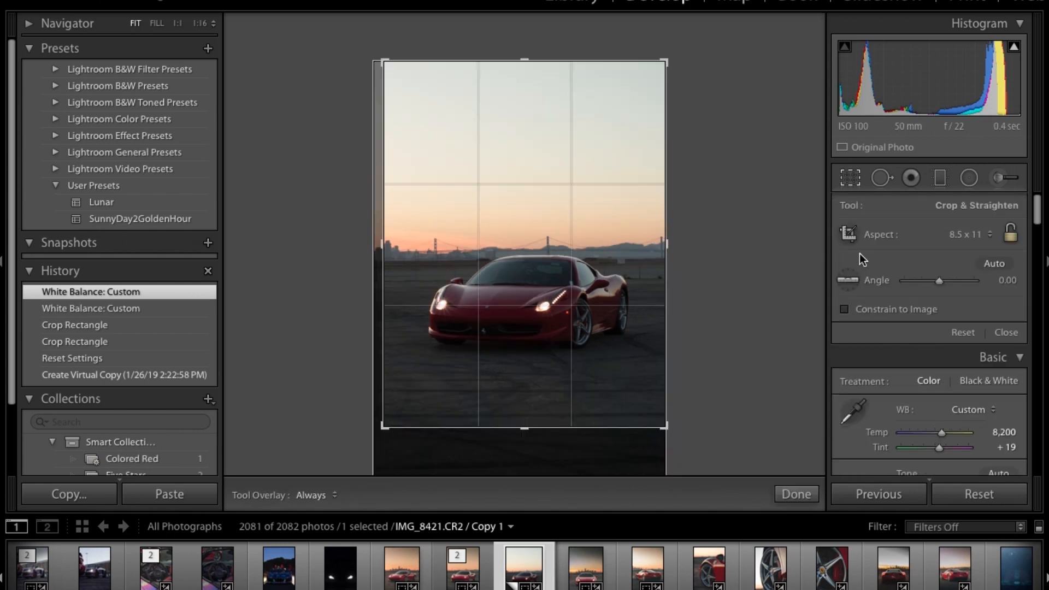
left_click(850, 187)
left_click(849, 186)
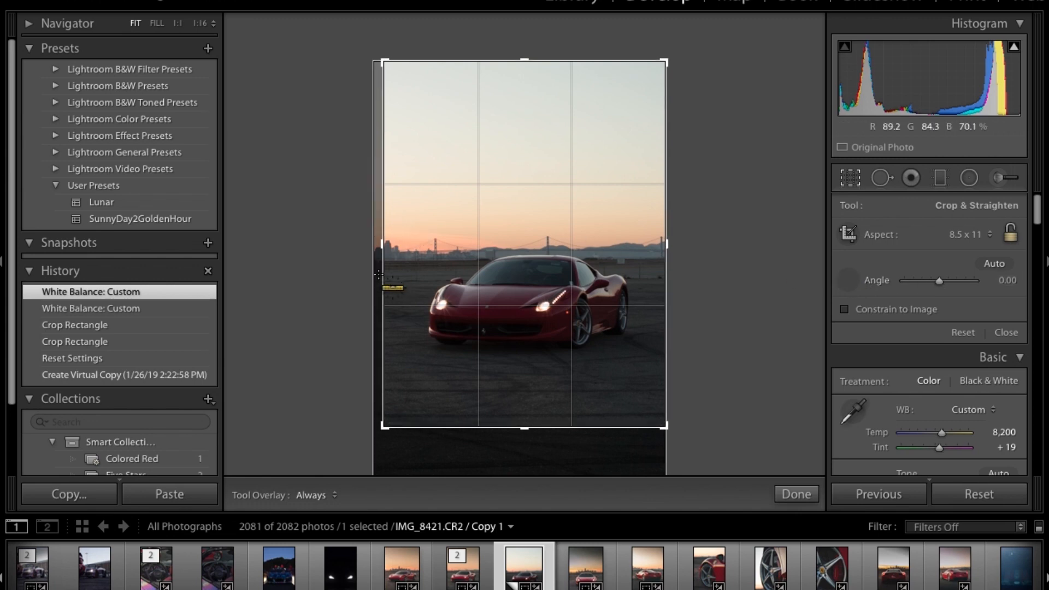
left_click_drag(384, 262, 667, 259)
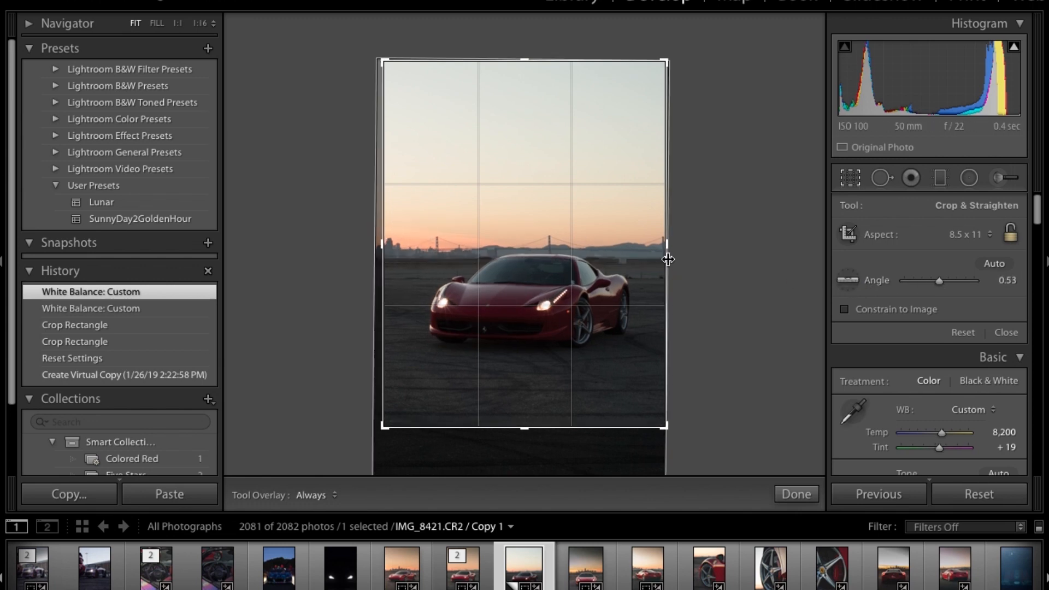
left_click(808, 494)
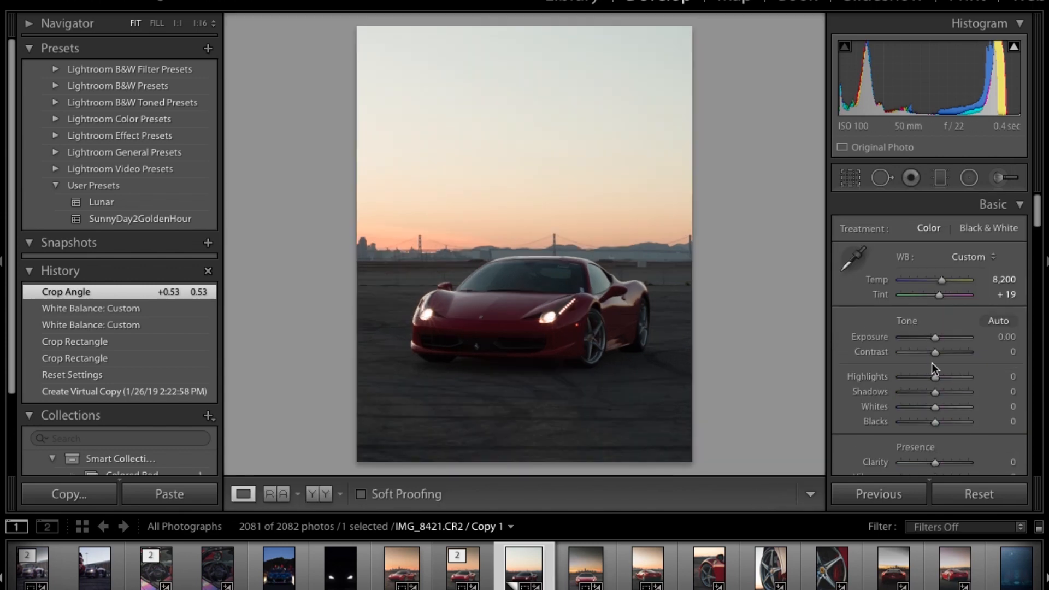
Raise the Shadows to +55 and lower the overall Exposure to −0.20.
scroll(931, 363, "down", 2)
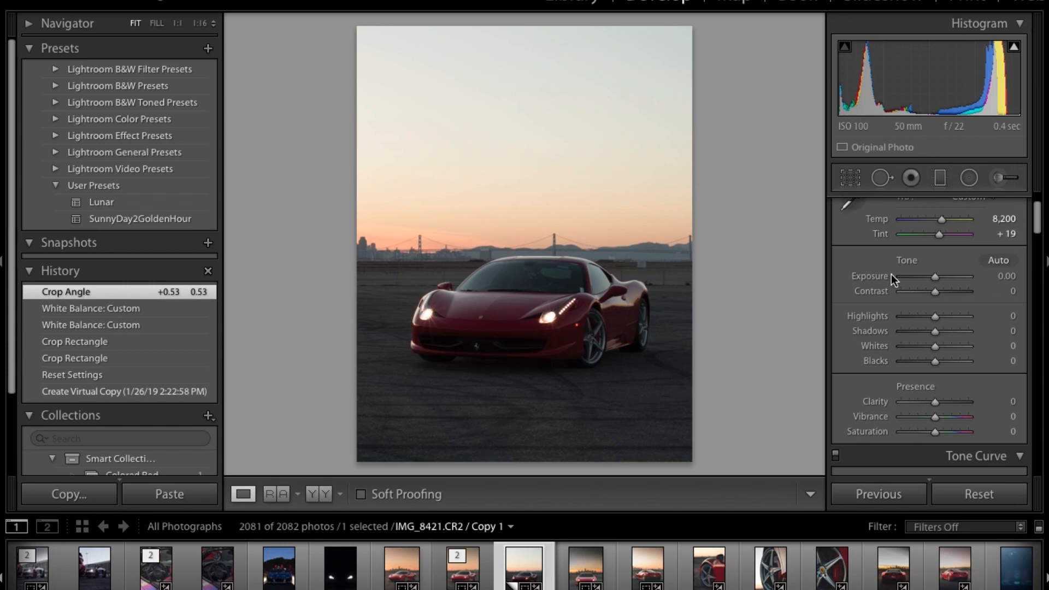
scroll(953, 382, "down", 1)
scroll(953, 385, "down", 2)
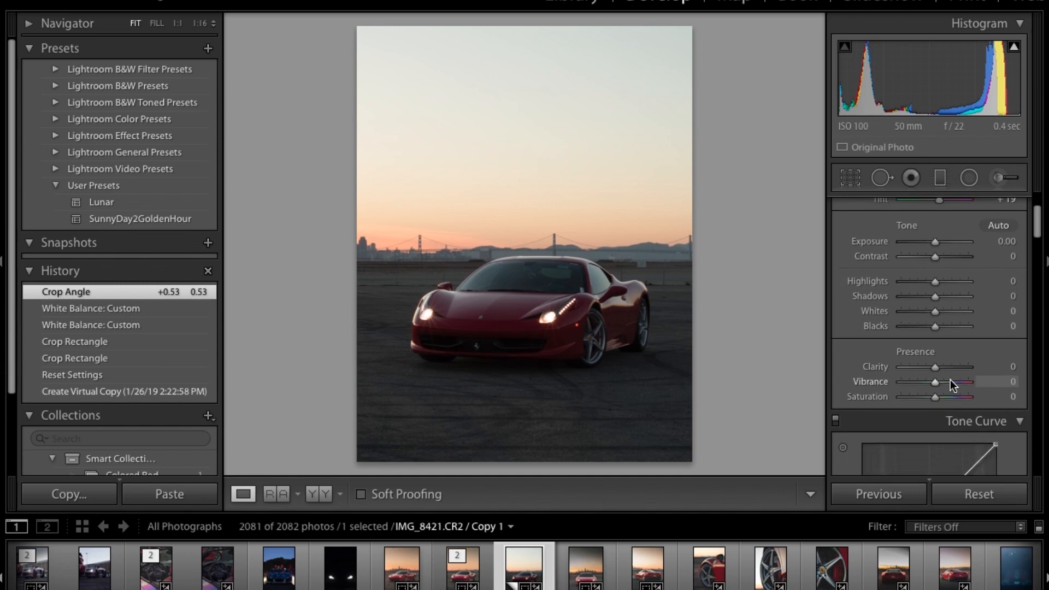
left_click_drag(933, 296, 948, 296)
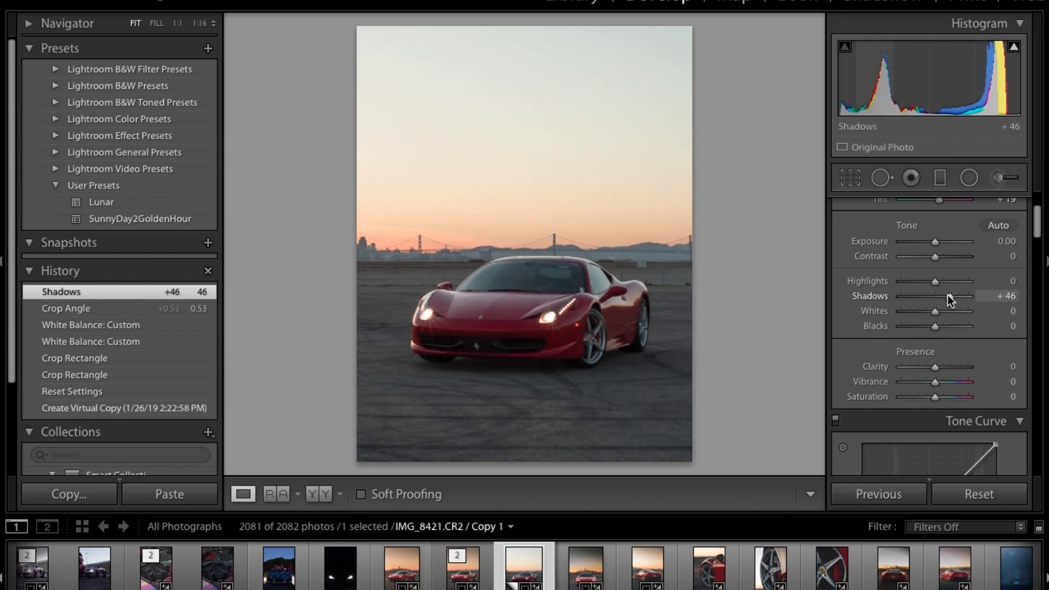
key("XF86MonBrightnessUp")
left_click_drag(952, 294, 954, 294)
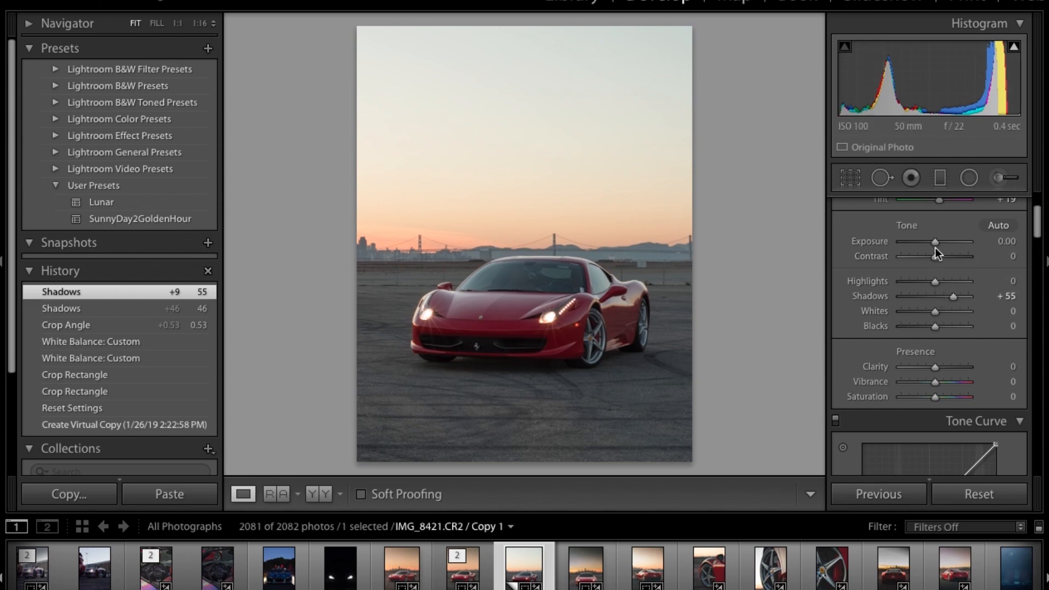
left_click_drag(935, 243, 932, 243)
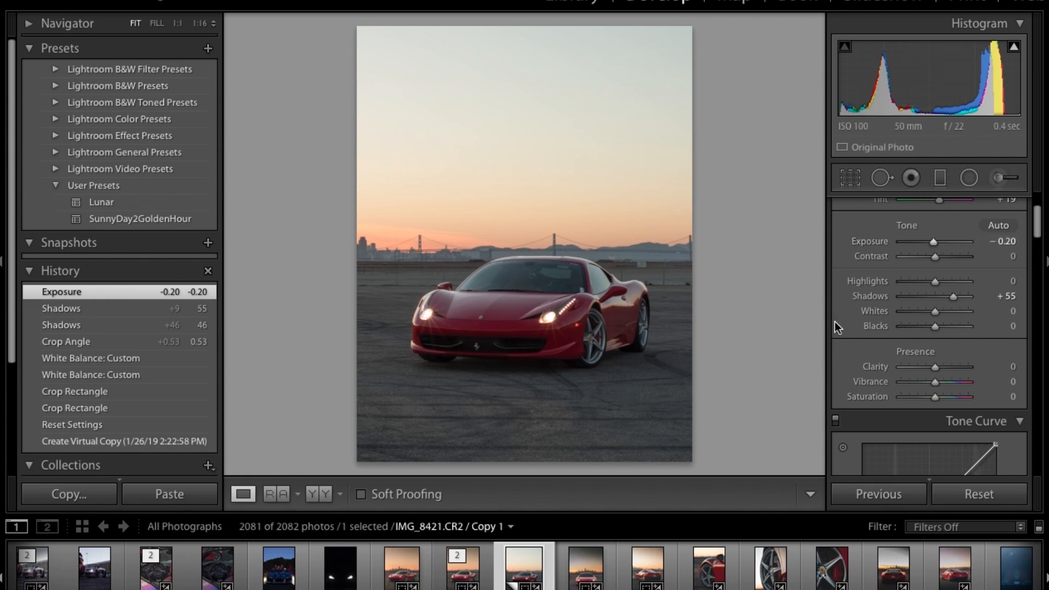
Lower the Highlights to −69 and raise the Clarity to +17.
left_click_drag(936, 284, 912, 284)
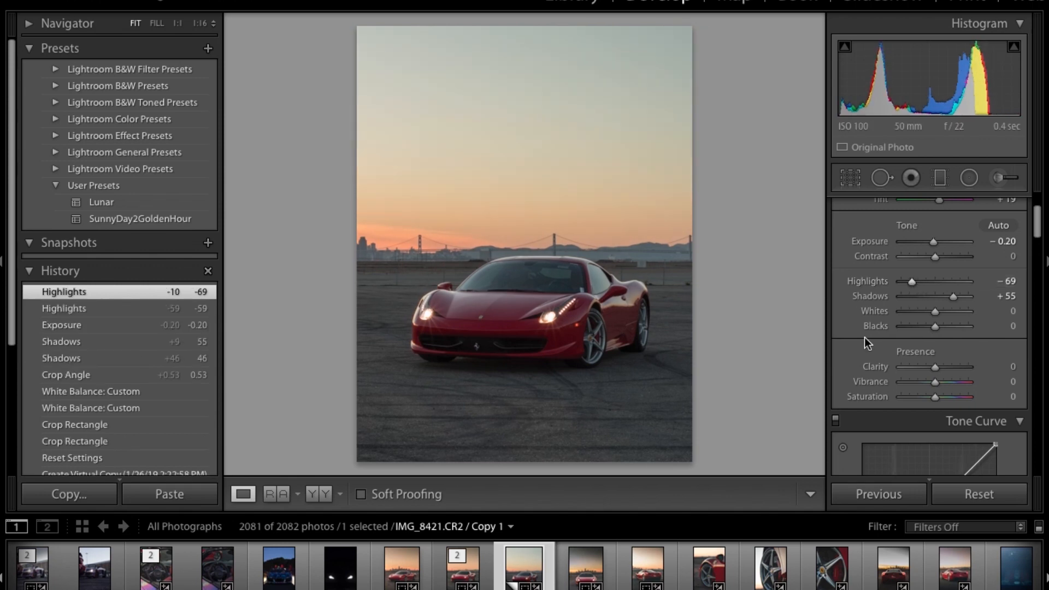
scroll(863, 338, "down", 1)
left_click_drag(932, 336, 936, 336)
scroll(850, 395, "down", 6)
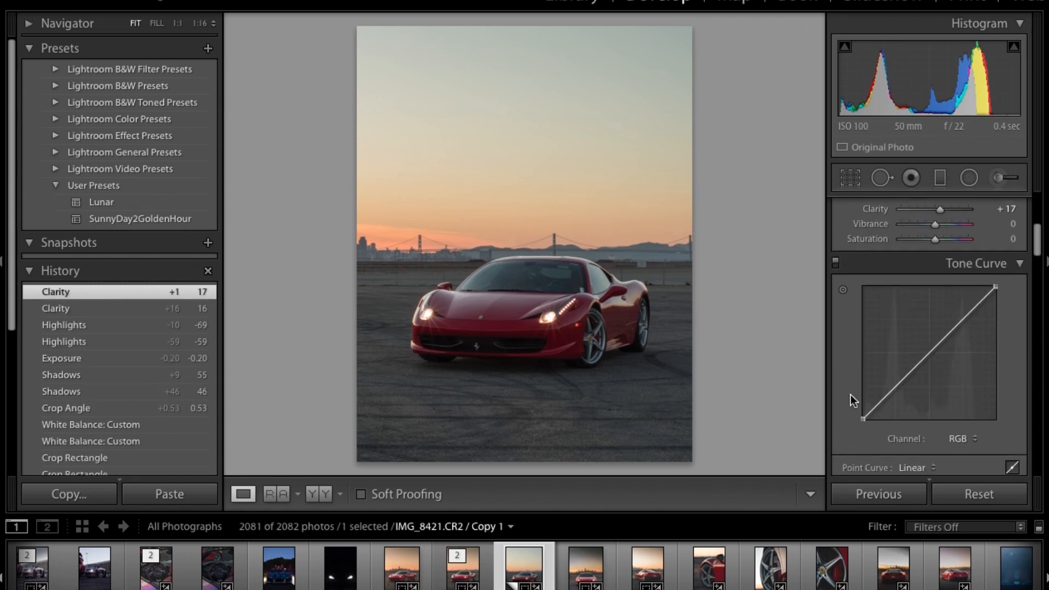
Add a graduated filter running from the top of the sky to the bottom of the photo, with a moderately reduced exposure.
scroll(850, 394, "up", 4)
scroll(846, 357, "up", 5)
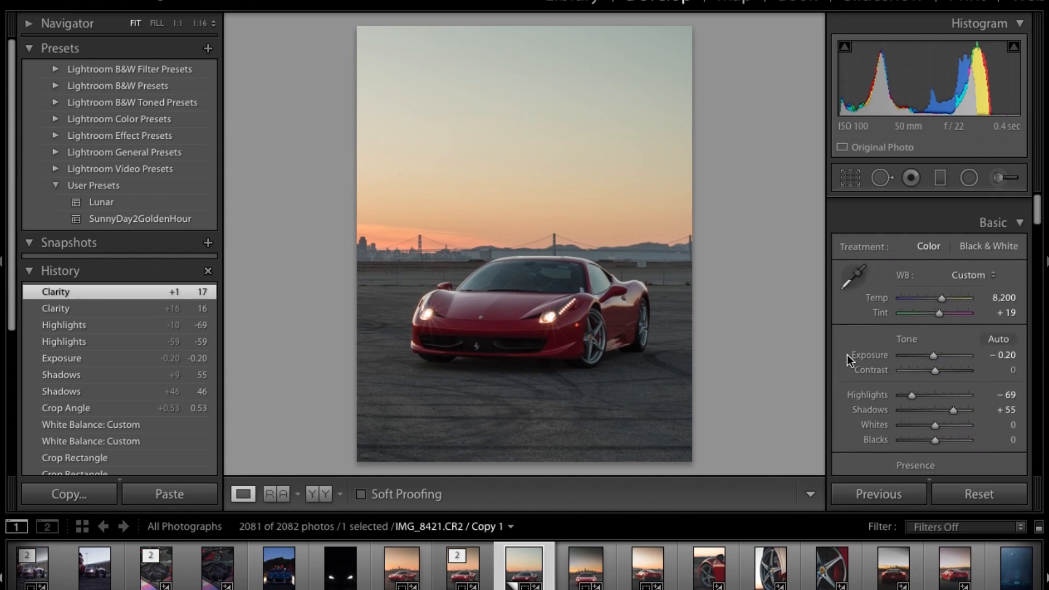
left_click(940, 175)
left_click_drag(528, 30, 527, 478)
left_click_drag(903, 289, 926, 290)
left_click(795, 494)
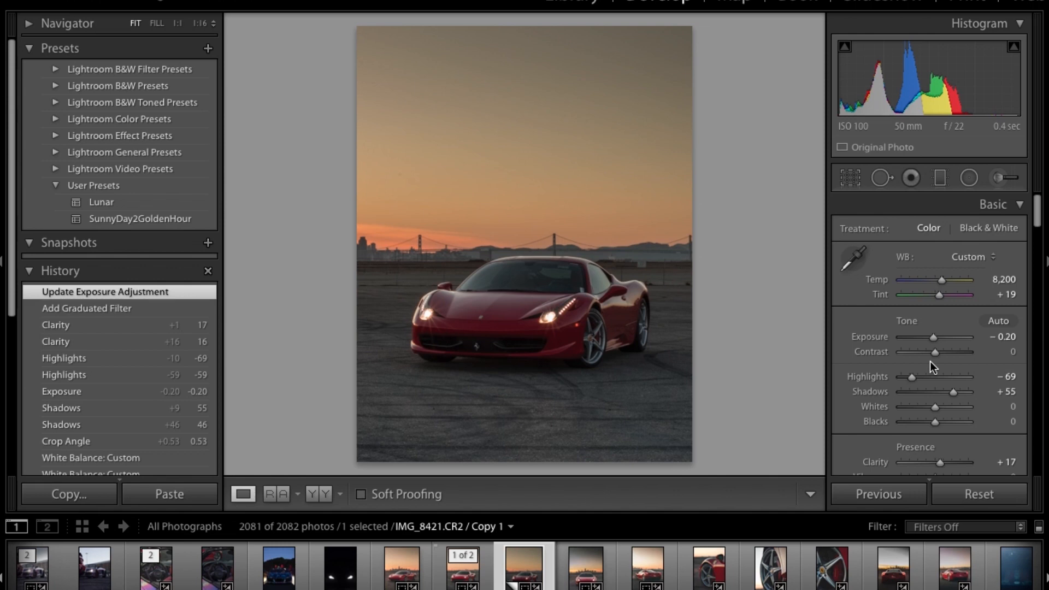
Add a second graduated filter over only the upper part of the sky and set its exposure to −0.47.
left_click(940, 182)
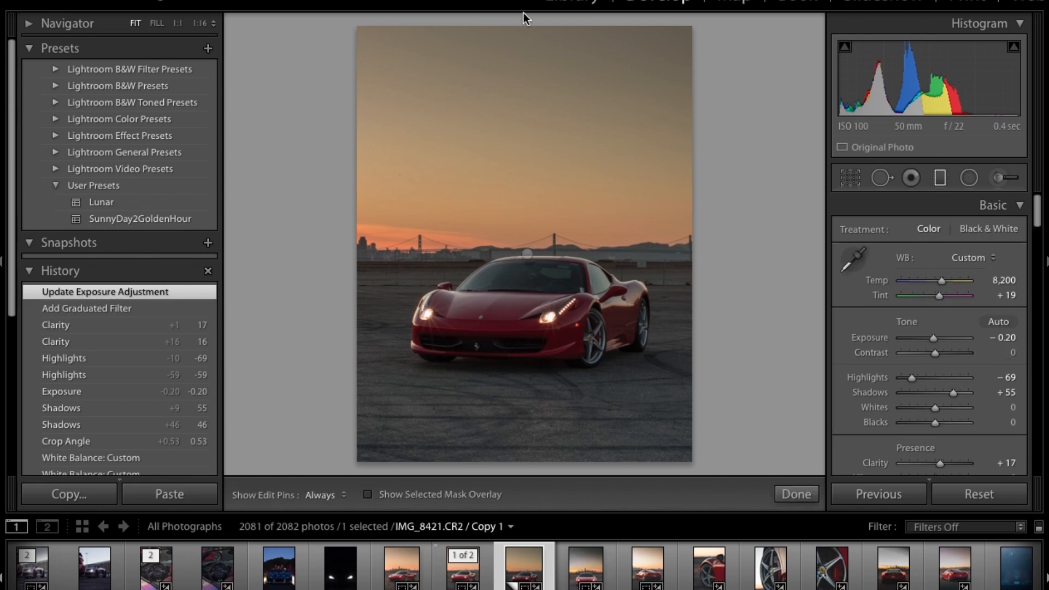
left_click_drag(516, 30, 516, 151)
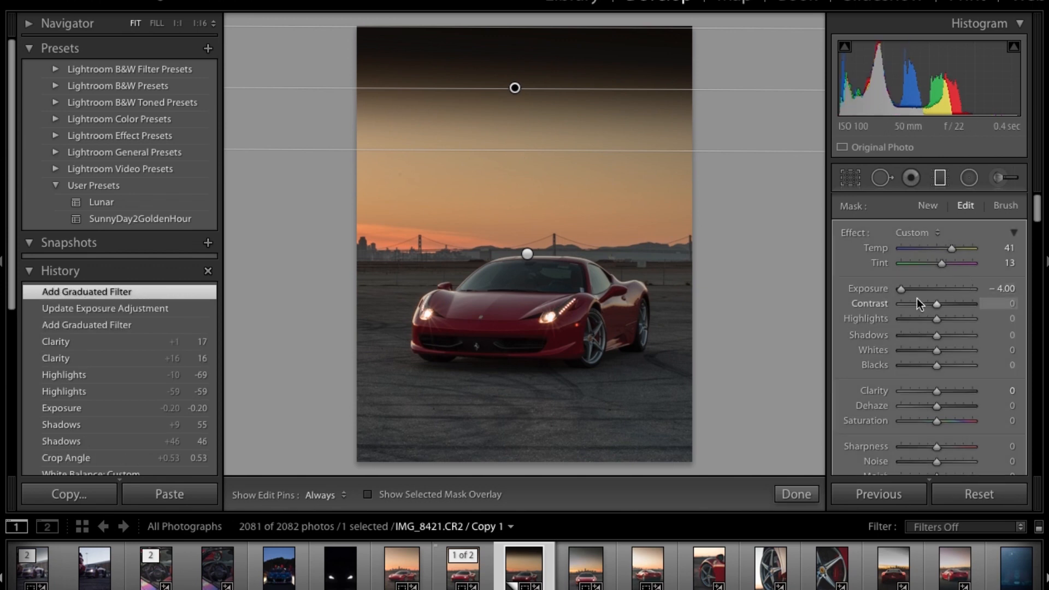
left_click_drag(904, 288, 936, 293)
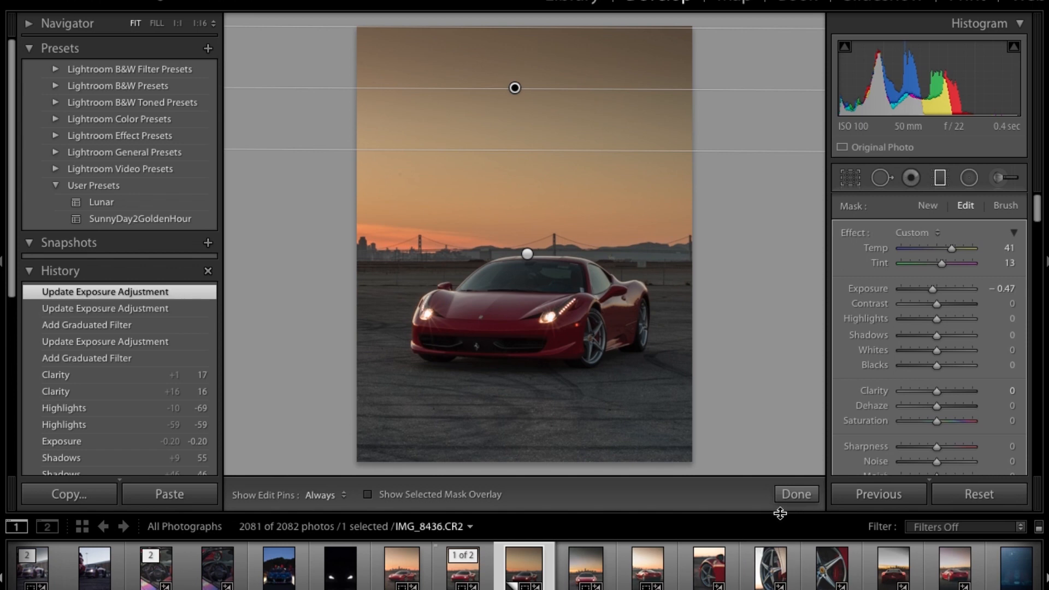
left_click(796, 494)
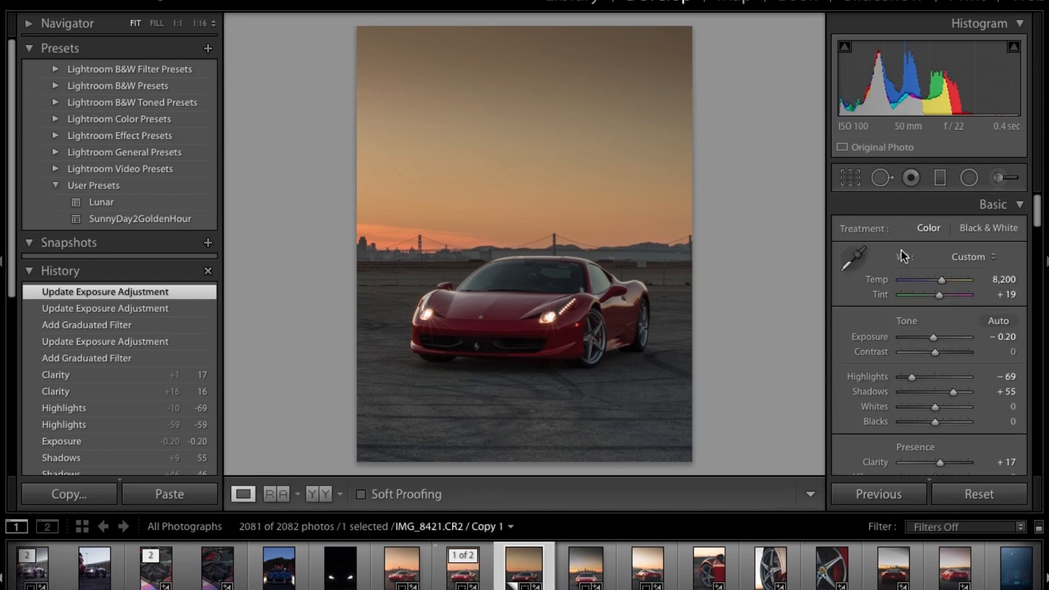
Add a slightly darkening graduated filter from the bottom of the ground up to the car's hood, and set the photo's overall Exposure to +0.15.
left_click(940, 178)
left_click_drag(534, 459, 528, 293)
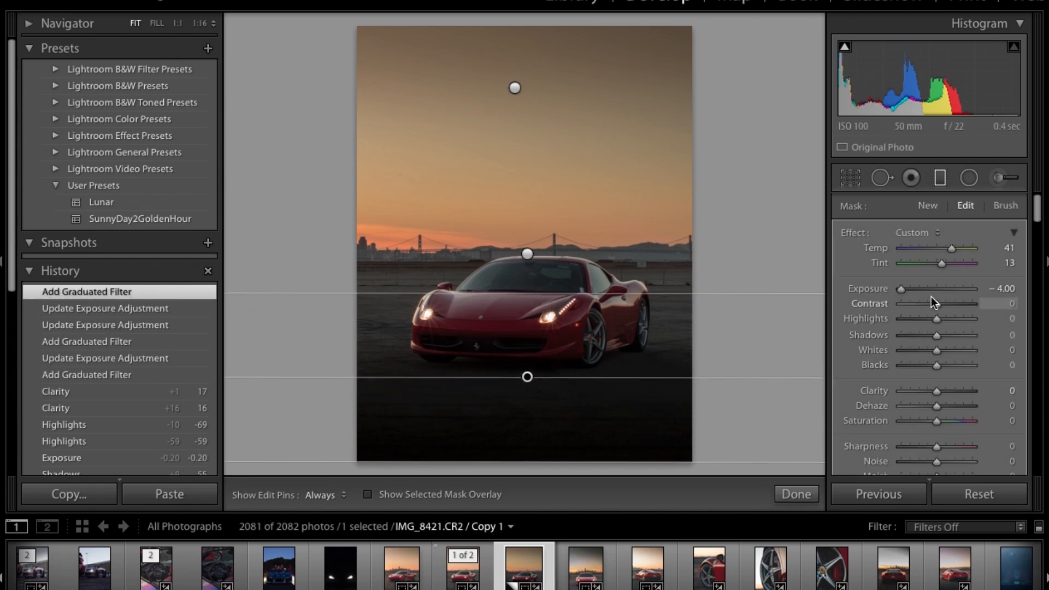
left_click_drag(906, 289, 933, 290)
left_click(799, 496)
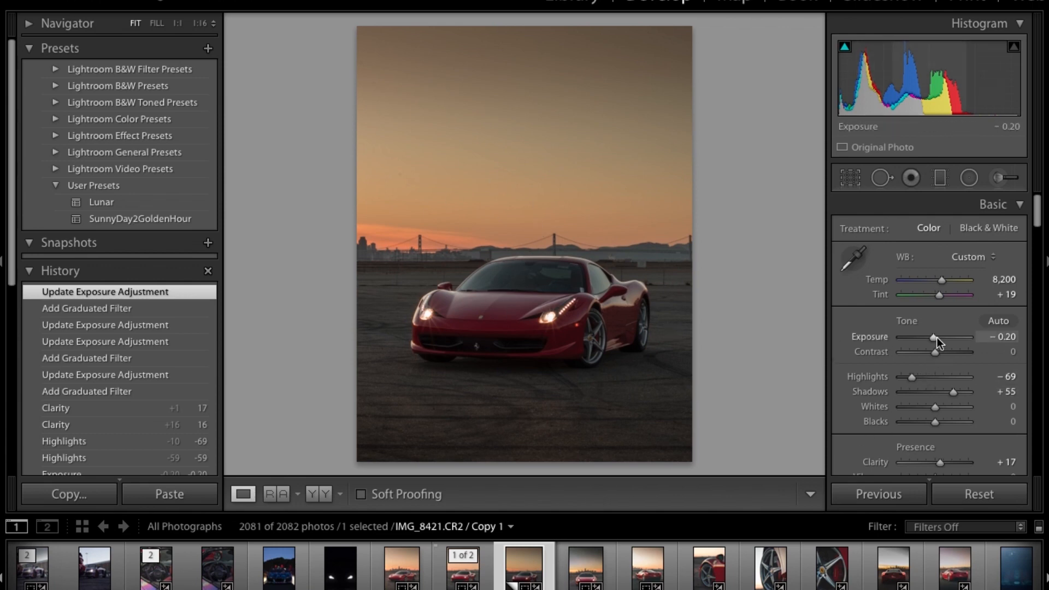
left_click_drag(935, 336, 938, 337)
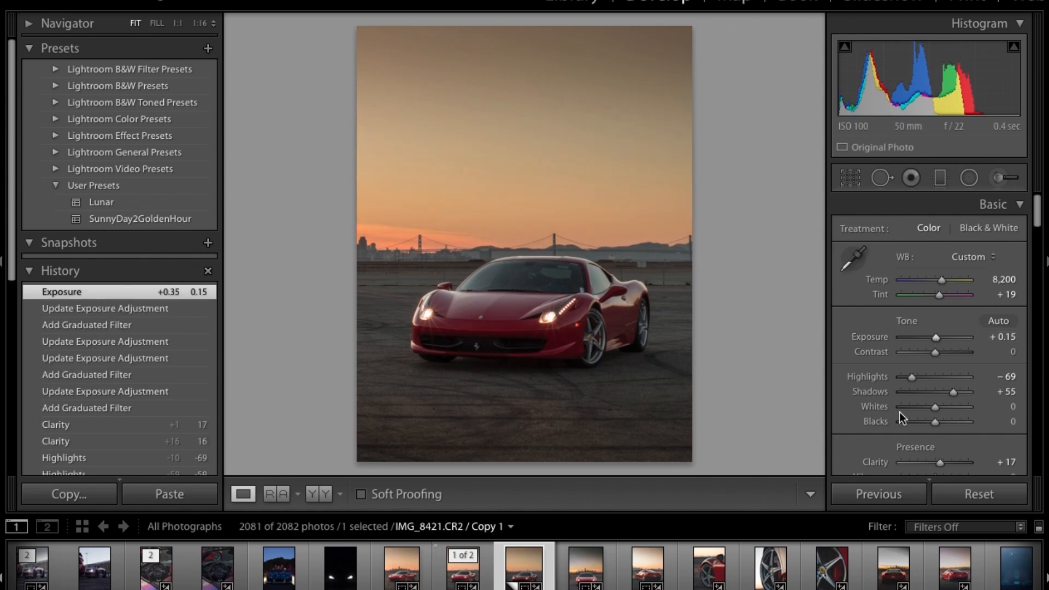
Check the car's hood up close and shift the Magenta hue to +84 in the HSL adjustments.
scroll(899, 411, "down", 5)
scroll(899, 412, "down", 4)
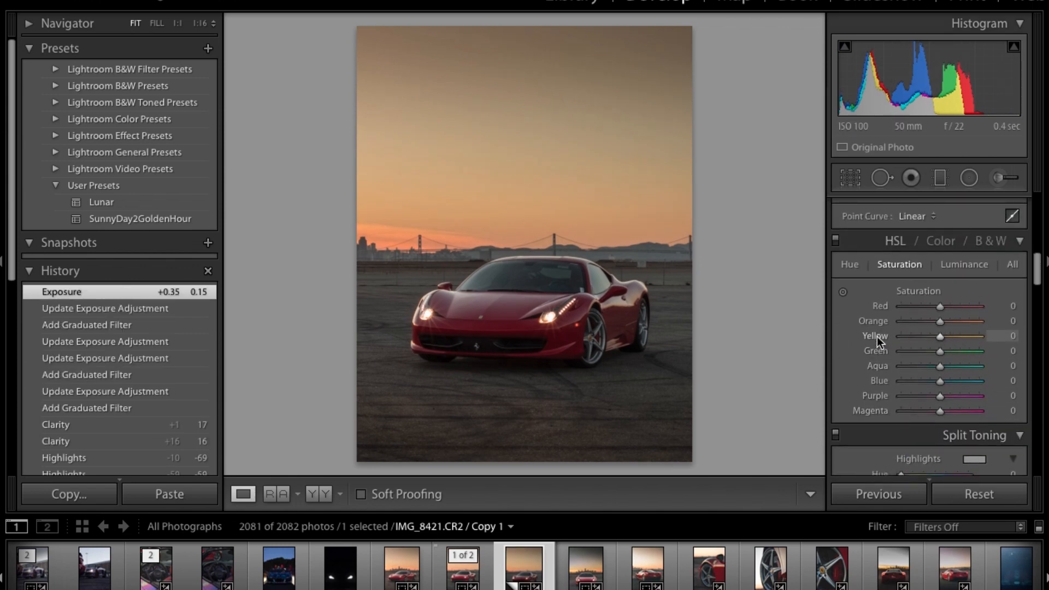
left_click(515, 322)
left_click(515, 322)
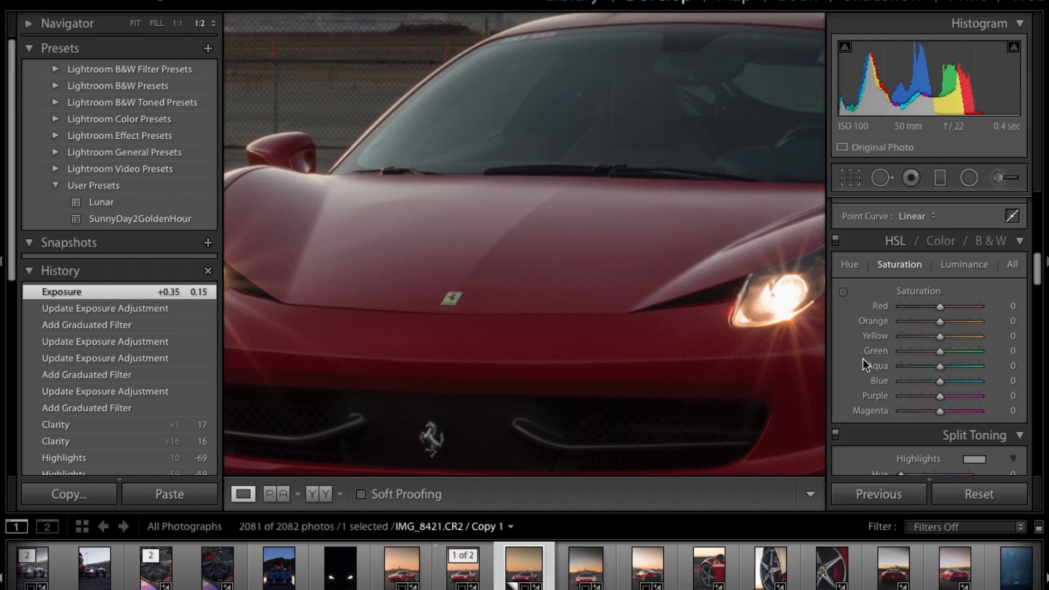
scroll(863, 358, "down", 1)
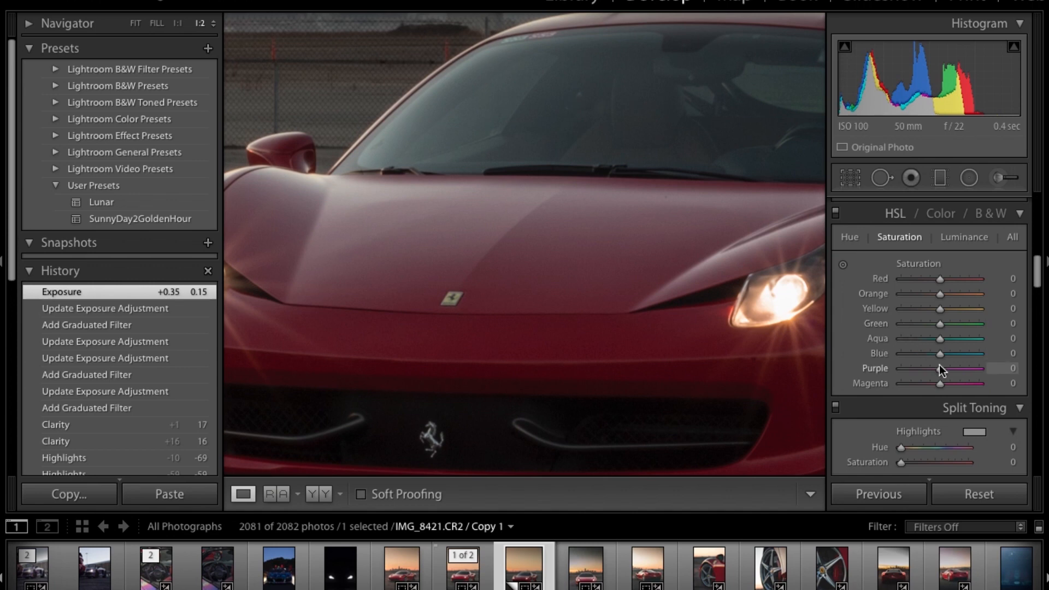
left_click(848, 238)
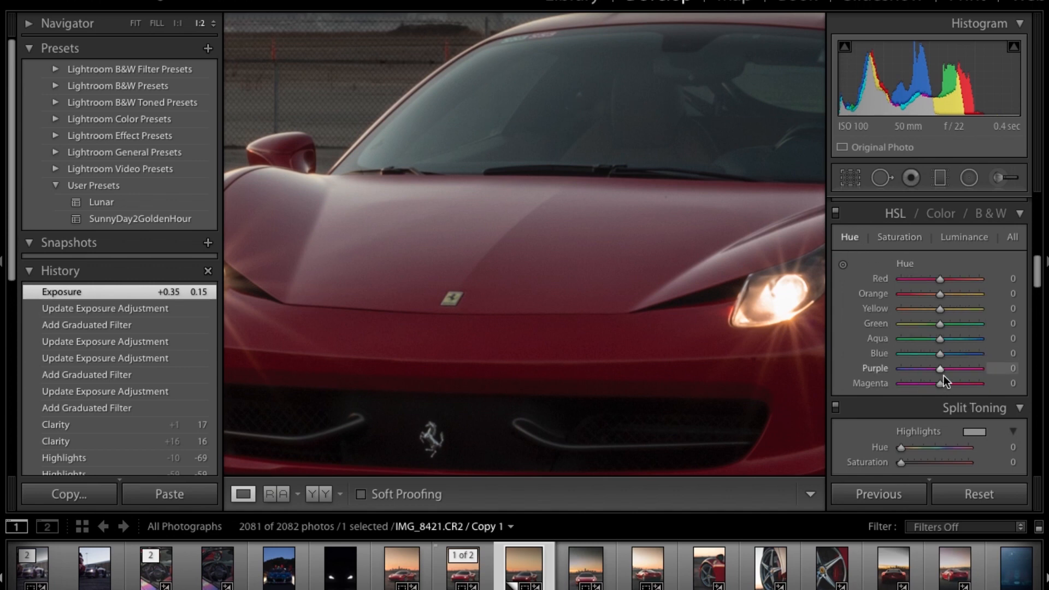
left_click_drag(940, 383, 974, 386)
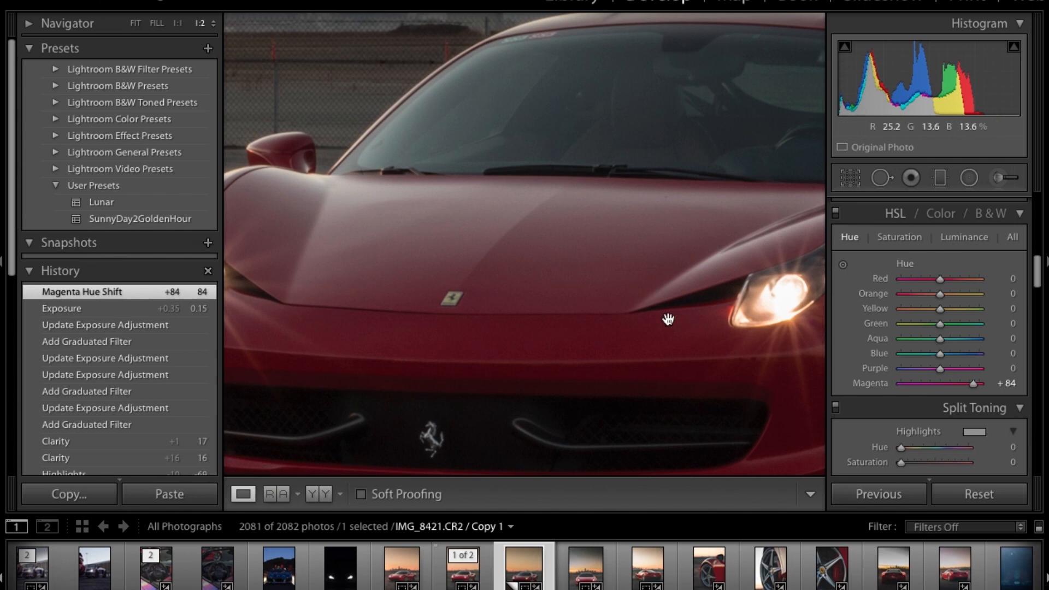
Raise the Red luminance to +56 and the Red saturation to +40 in the HSL adjustments.
key("ctrl+minus")
key("ctrl+minus")
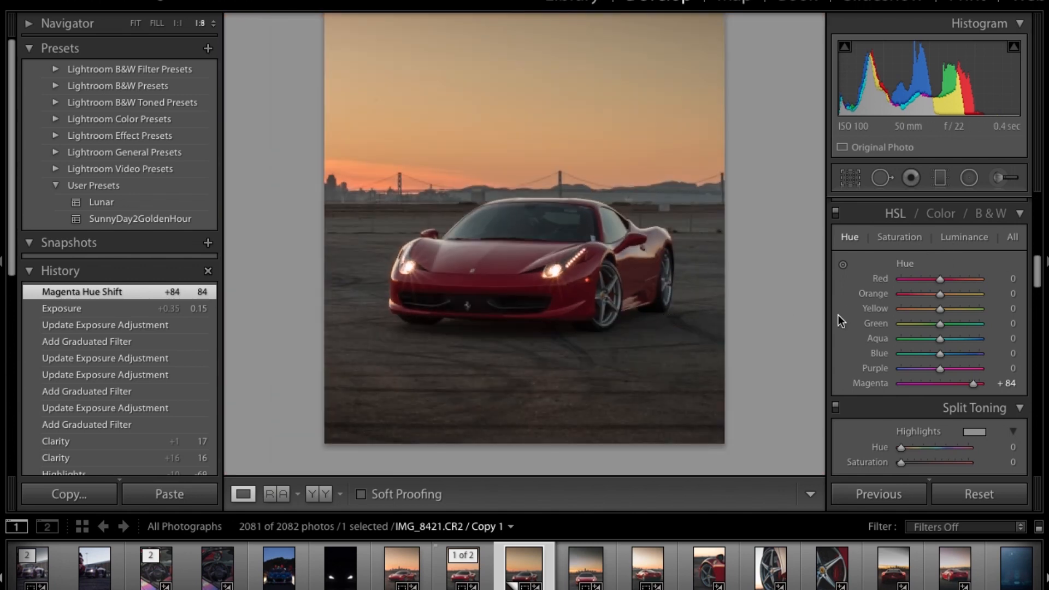
left_click(953, 237)
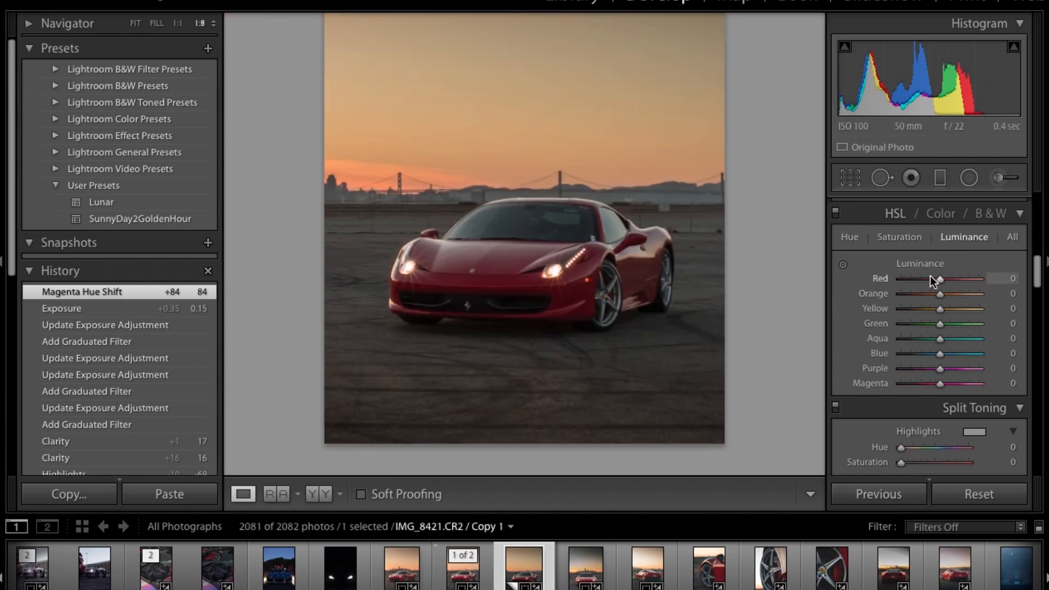
left_click_drag(939, 280, 961, 283)
left_click(908, 238)
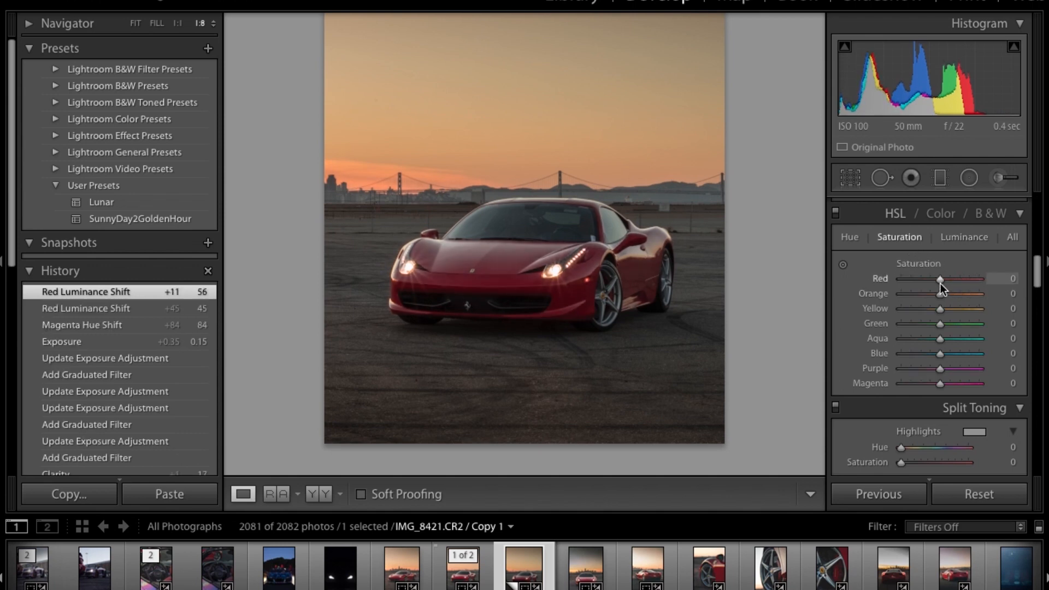
left_click_drag(939, 284, 954, 279)
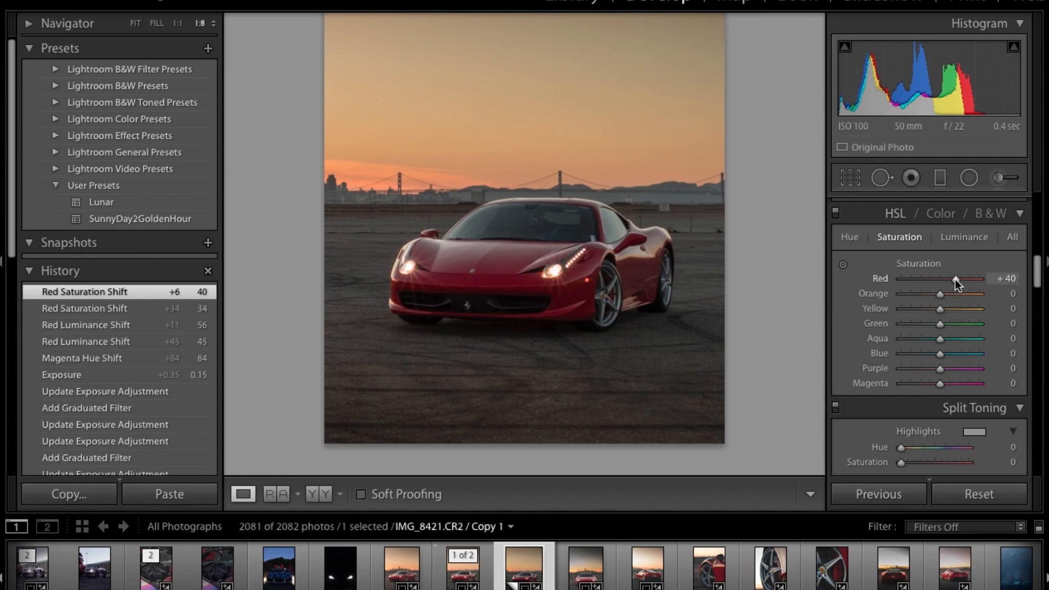
Look over the Split Toning settings and the Tone Curve's region adjustments for highlights, lights, darks and shadows.
scroll(873, 305, "down", 3)
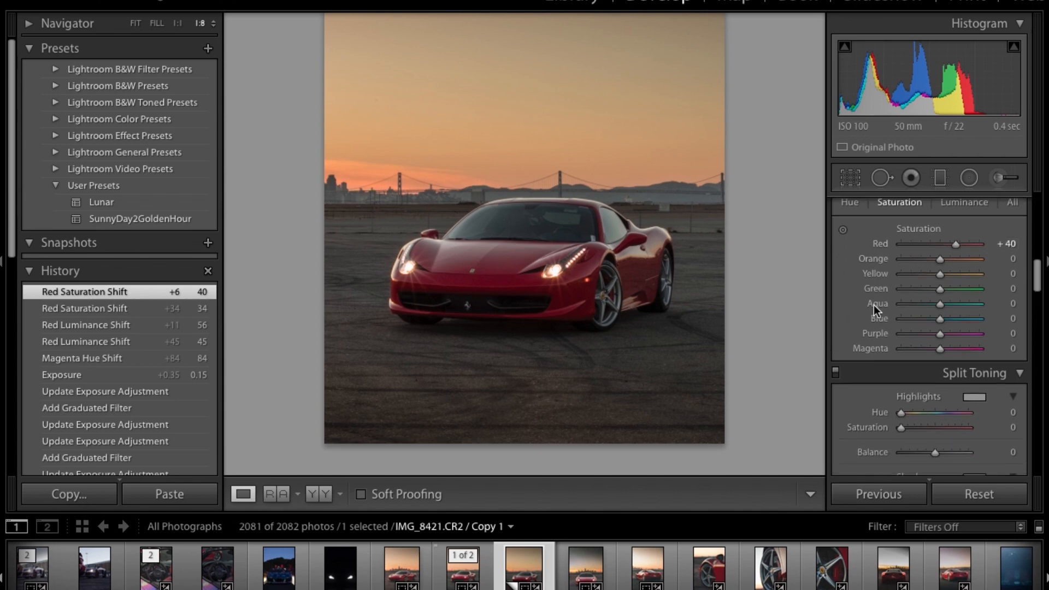
scroll(873, 305, "down", 2)
scroll(873, 304, "down", 1)
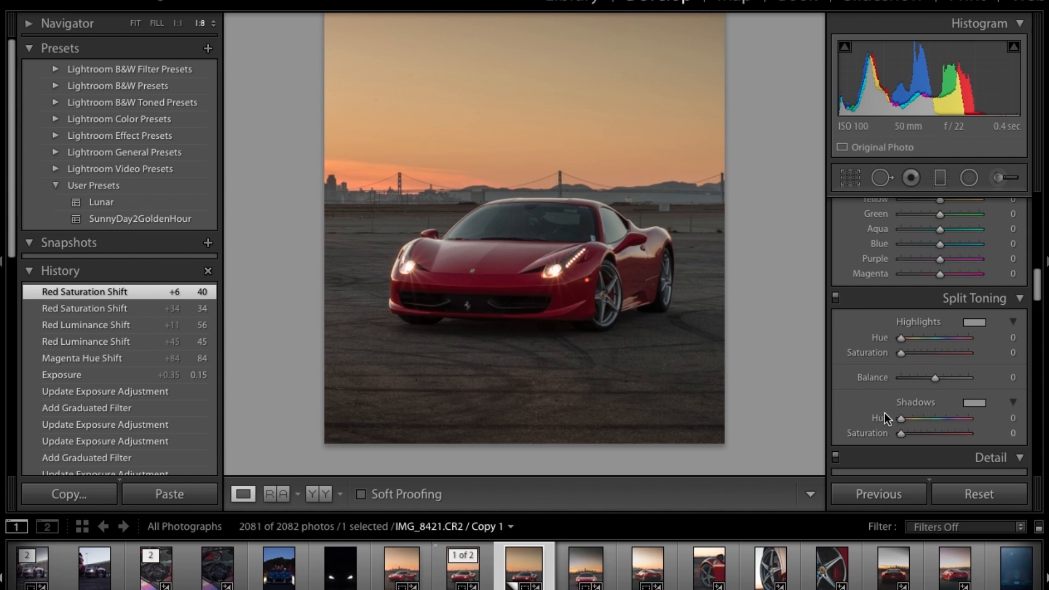
scroll(884, 415, "up", 10)
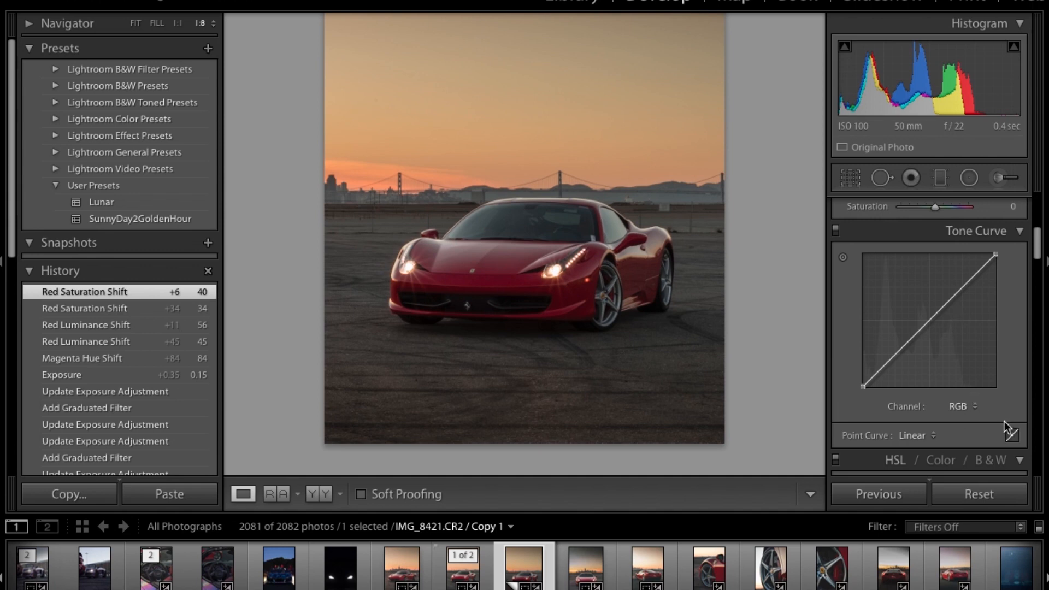
left_click(1012, 435)
scroll(958, 440, "down", 3)
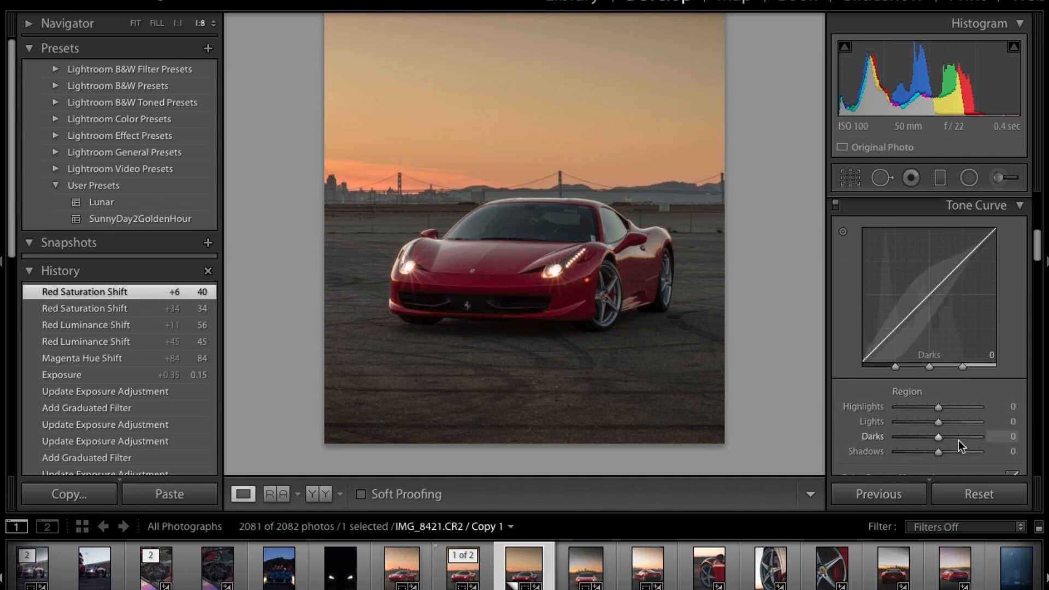
scroll(958, 440, "up", 4)
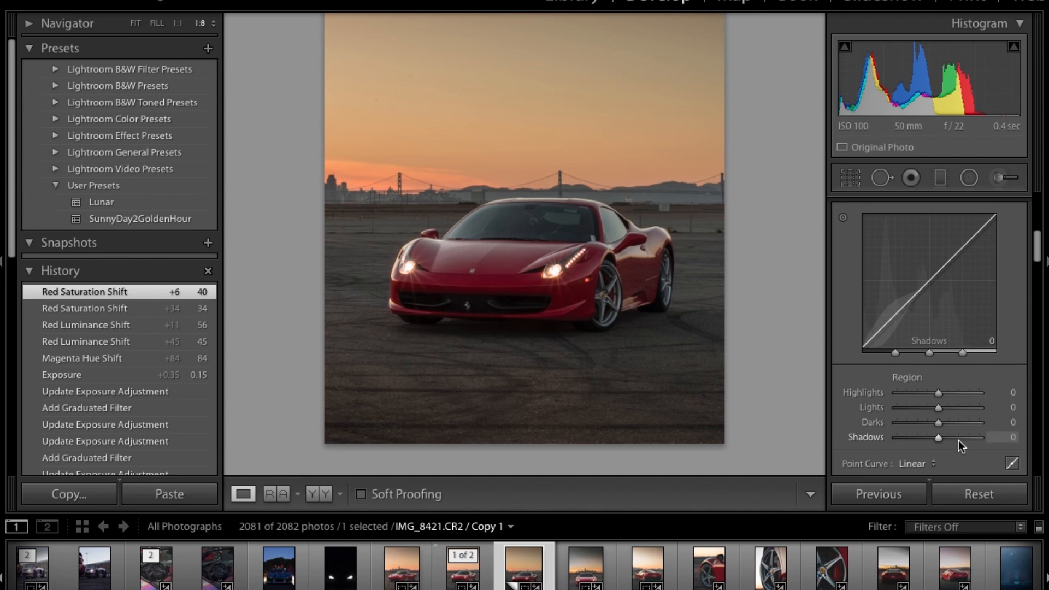
scroll(957, 440, "down", 2)
scroll(958, 440, "up", 3)
scroll(958, 440, "down", 3)
scroll(958, 440, "up", 1)
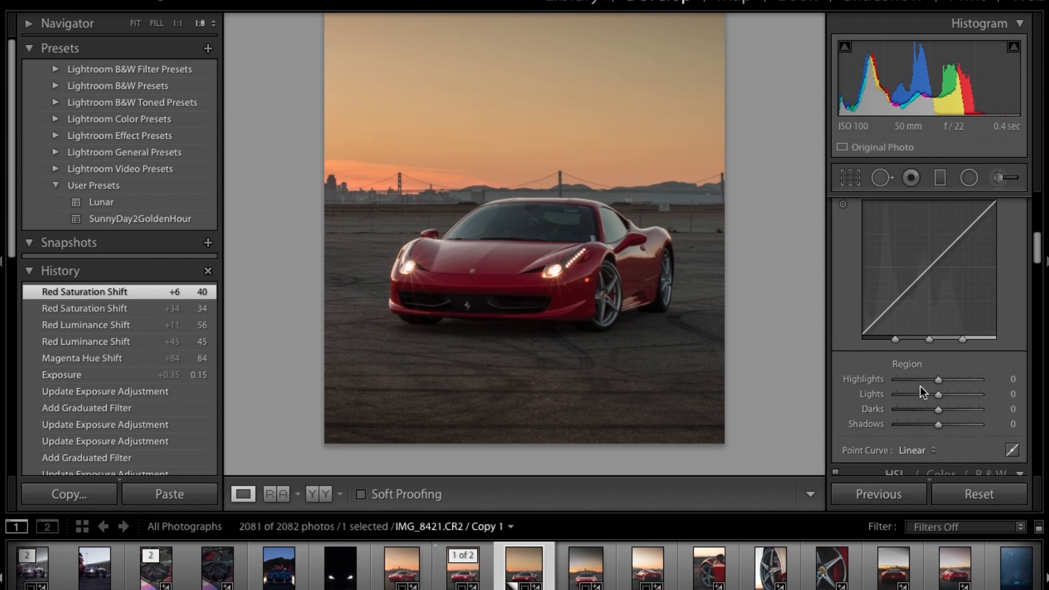
scroll(920, 386, "up", 4)
scroll(929, 393, "down", 2)
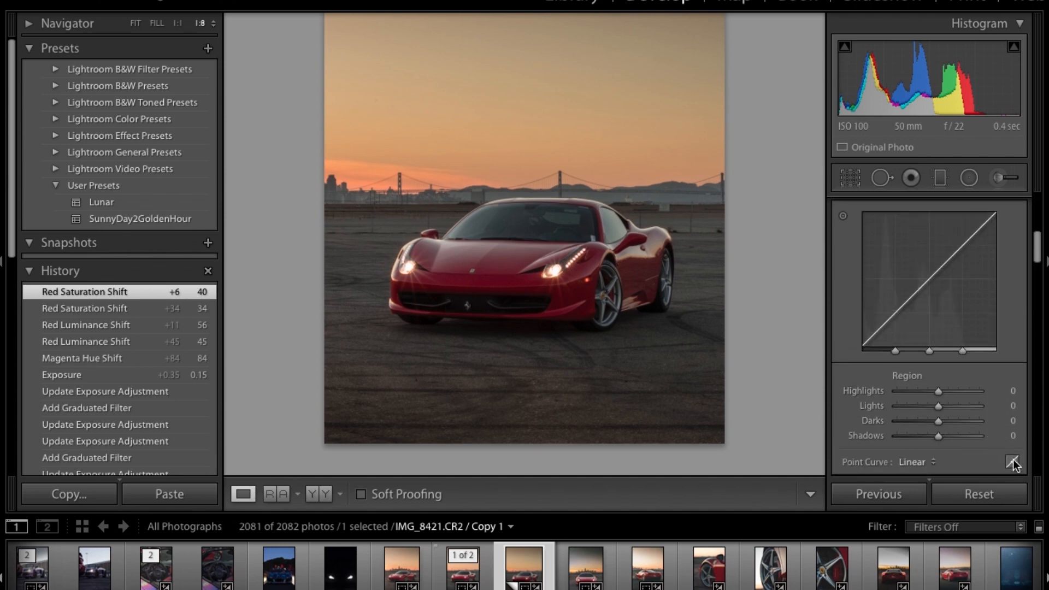
On the RGB point curve, anchor a point in the shadows and lift the black end point to 8.2 / 9.4 %.
left_click(1012, 462)
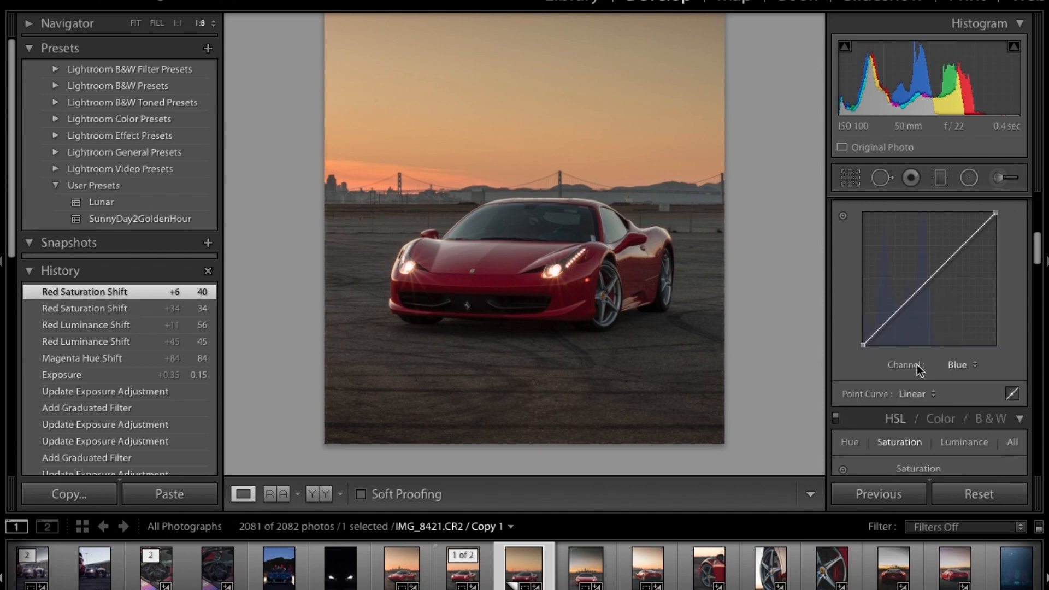
left_click(959, 367)
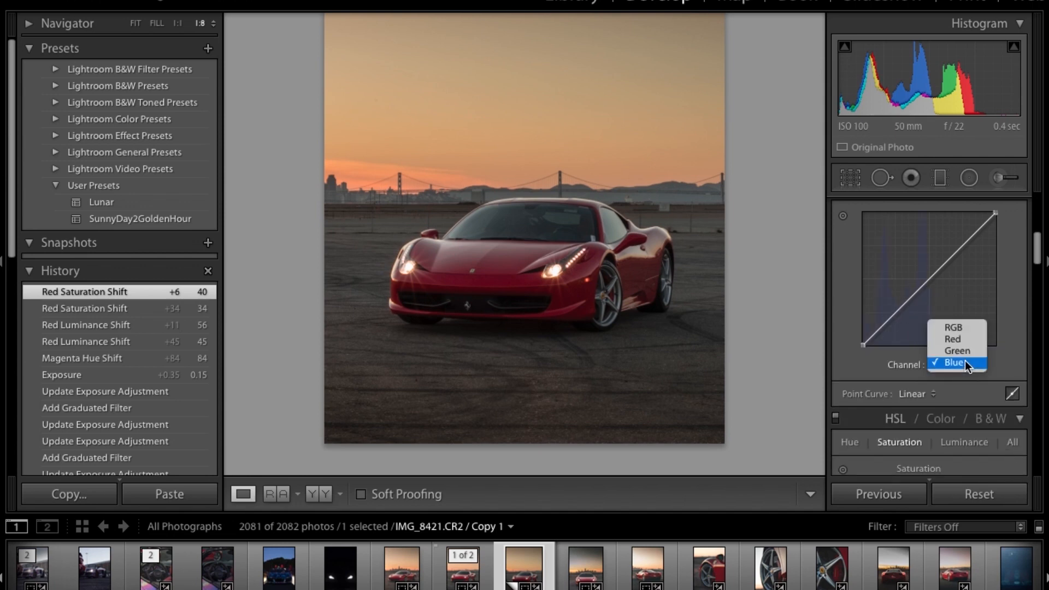
left_click(957, 324)
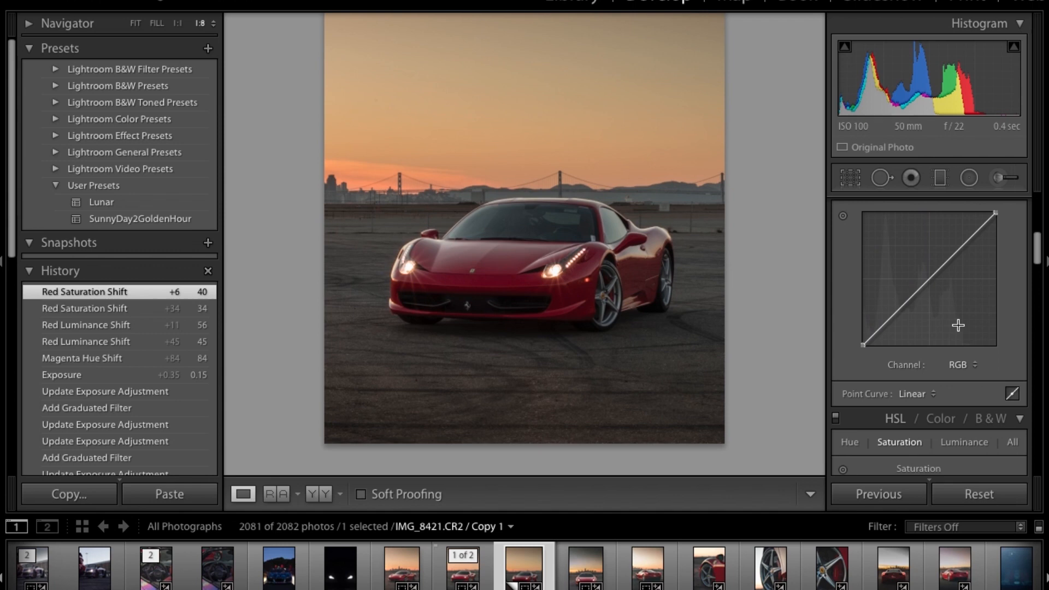
left_click(885, 321)
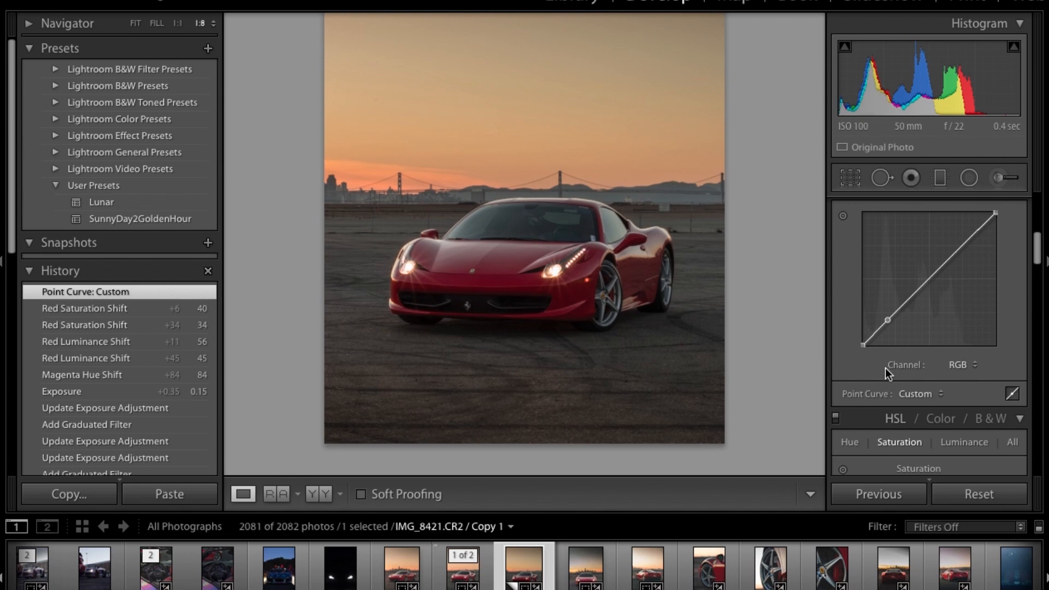
mouse_move(863, 345)
left_mouse_down()
mouse_move(882, 328)
mouse_move(860, 351)
mouse_move(873, 333)
left_mouse_up()
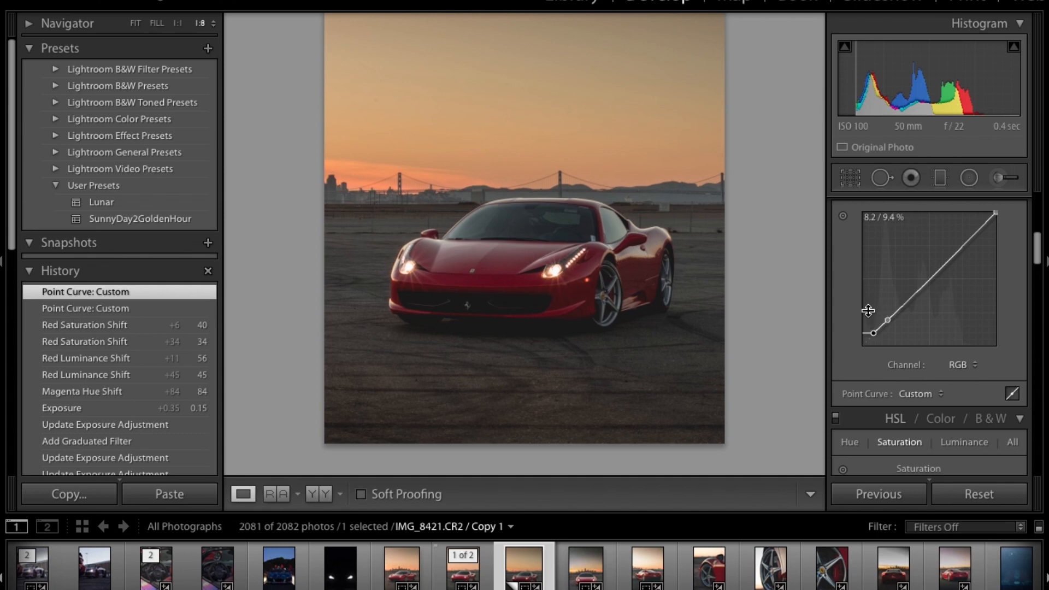
On the Blue channel curve, add a slightly raised shadow point at 23.1 / 23.9 % and a slightly lowered highlight point at 76.5 / 74.5 %.
scroll(861, 317, "up", 5)
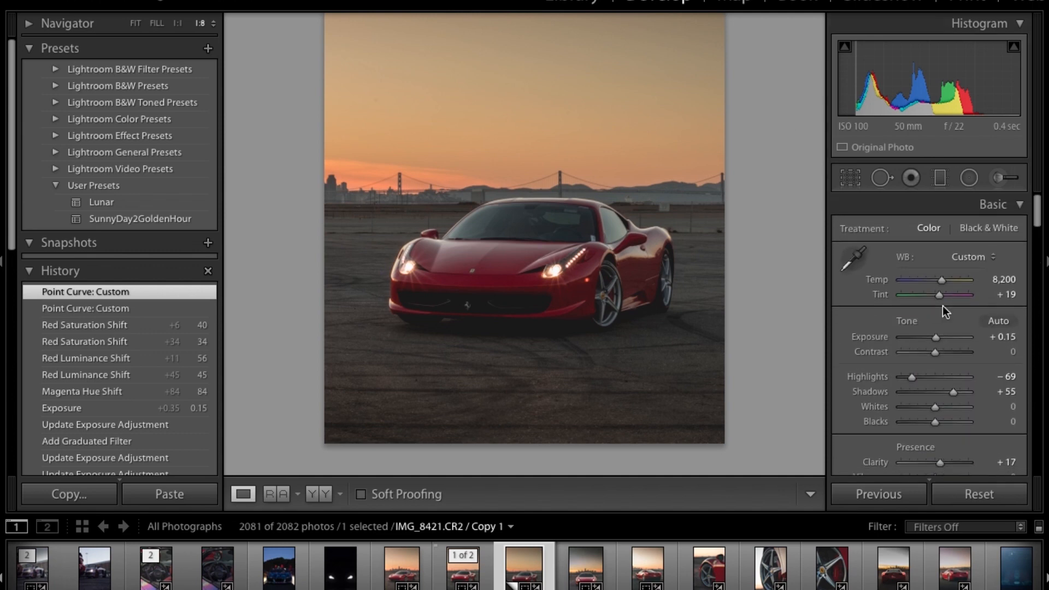
scroll(844, 363, "down", 6)
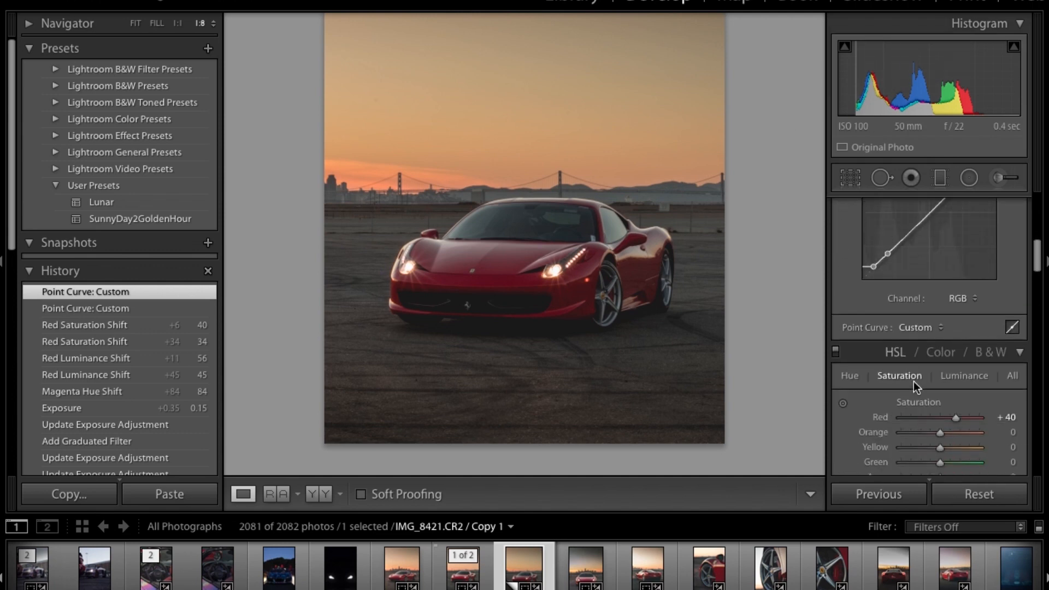
left_click(133, 24)
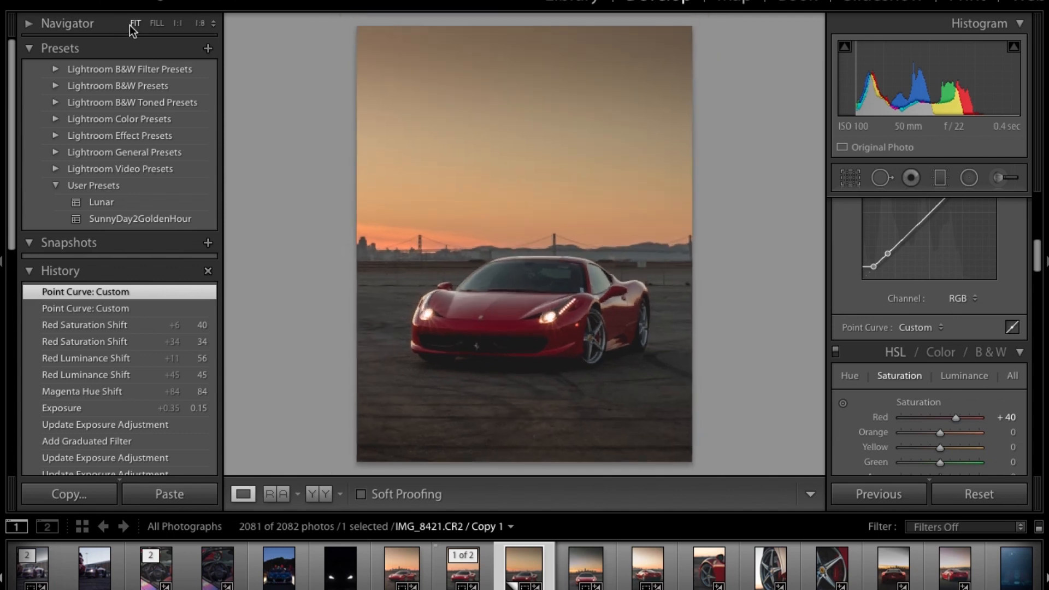
scroll(942, 326, "up", 2)
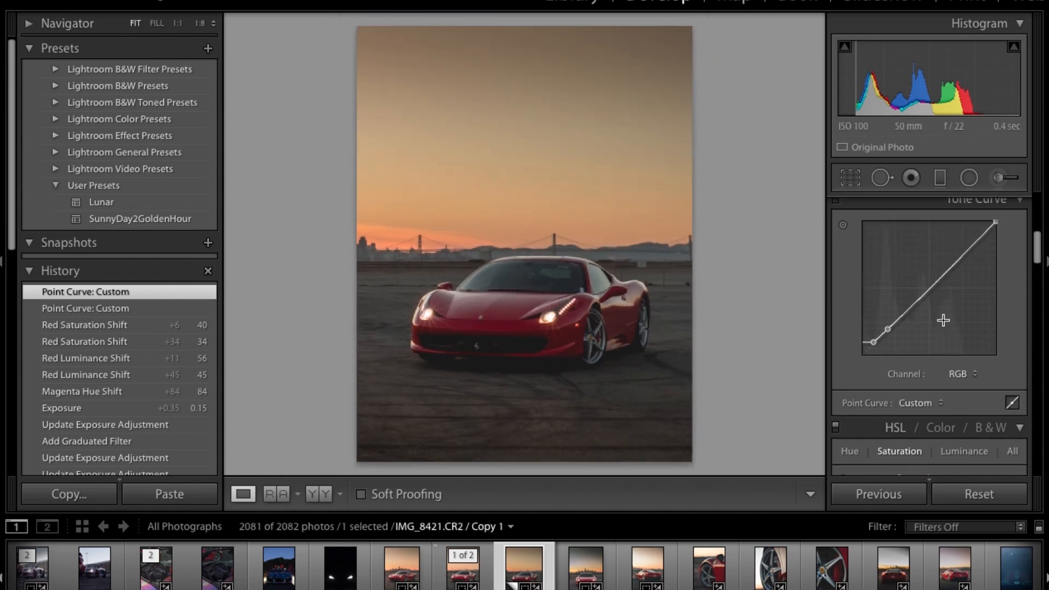
left_click(966, 374)
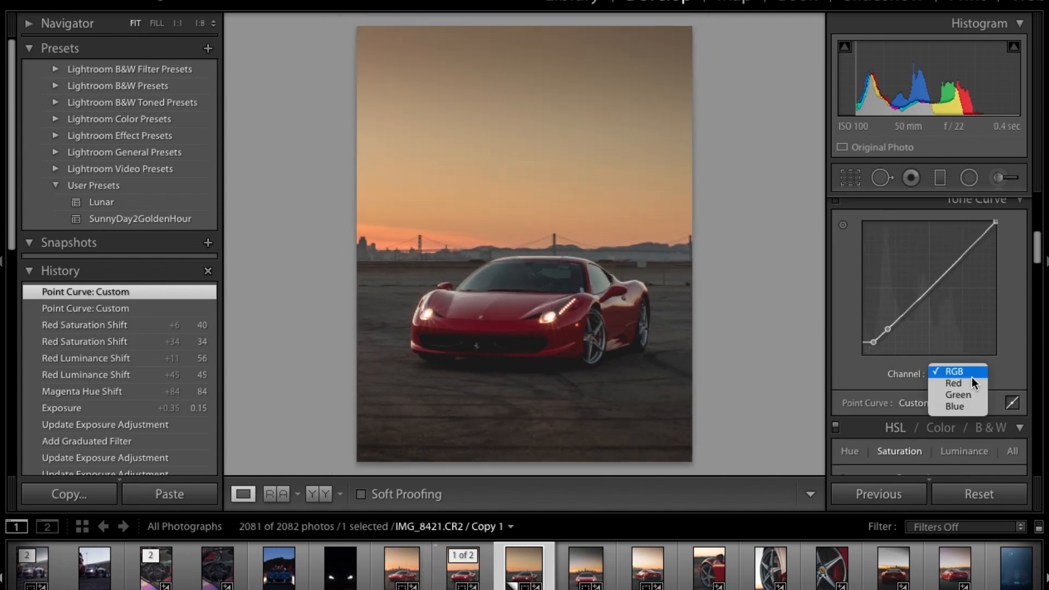
left_click(965, 405)
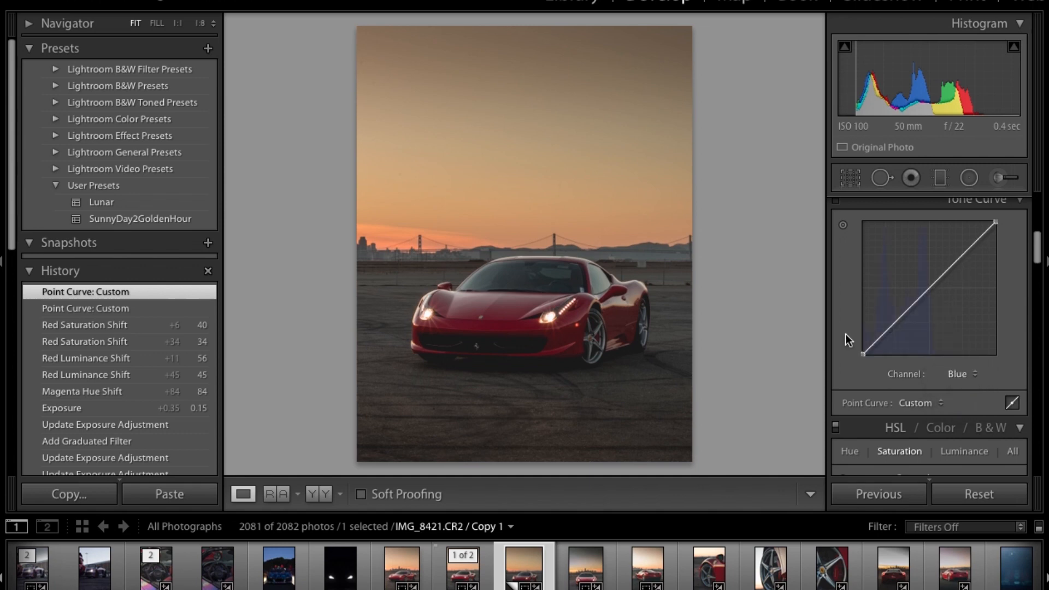
left_click_drag(894, 323, 892, 322)
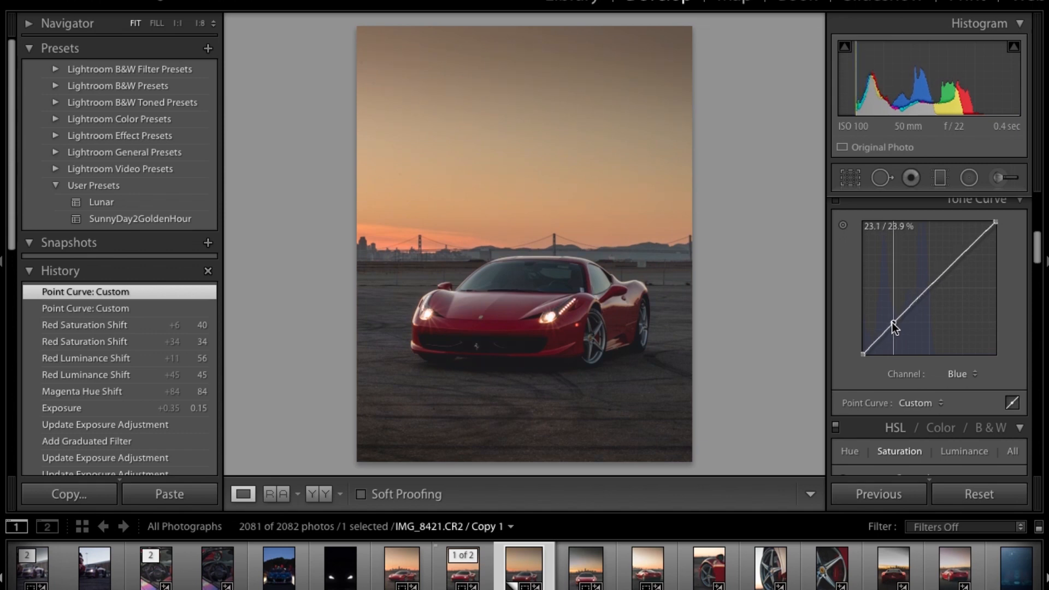
left_click(962, 253)
left_click_drag(963, 255, 965, 257)
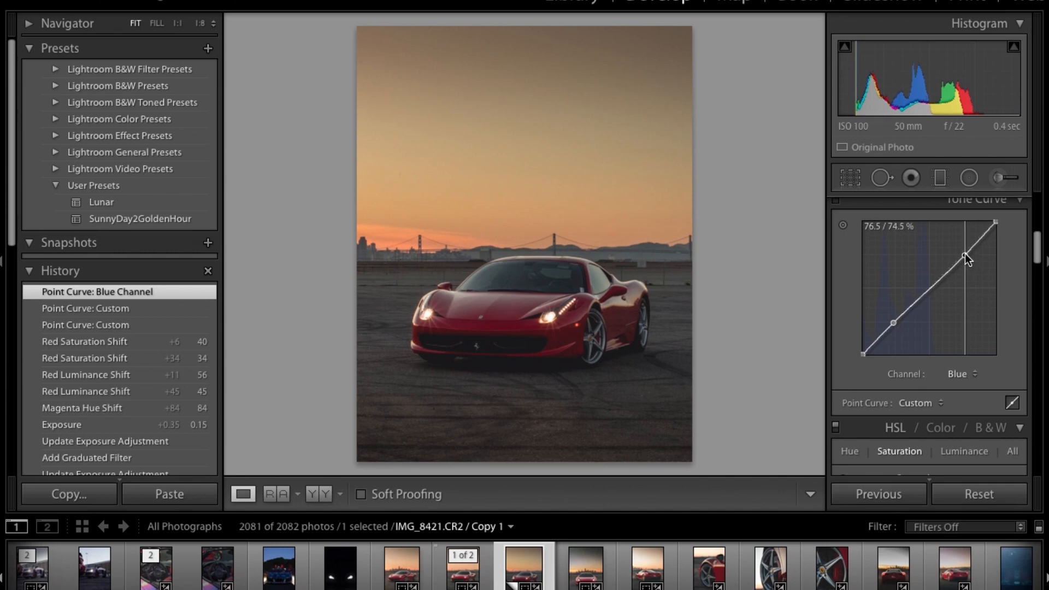
On the Red channel curve, add a slightly raised highlight point and a slightly lowered shadow point at about 25.1 / 23.9 %.
left_click(968, 376)
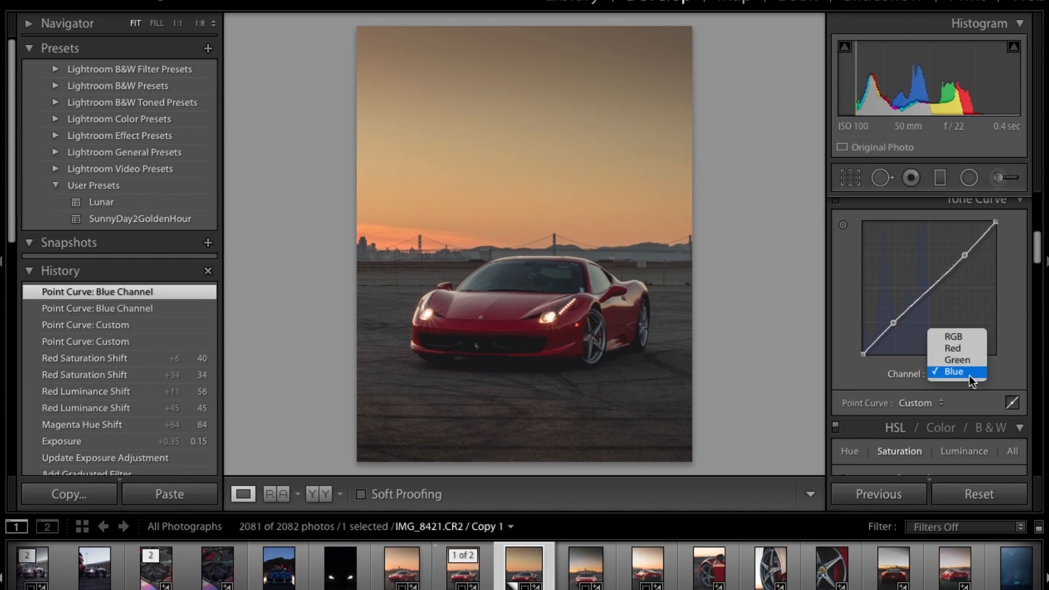
left_click(953, 348)
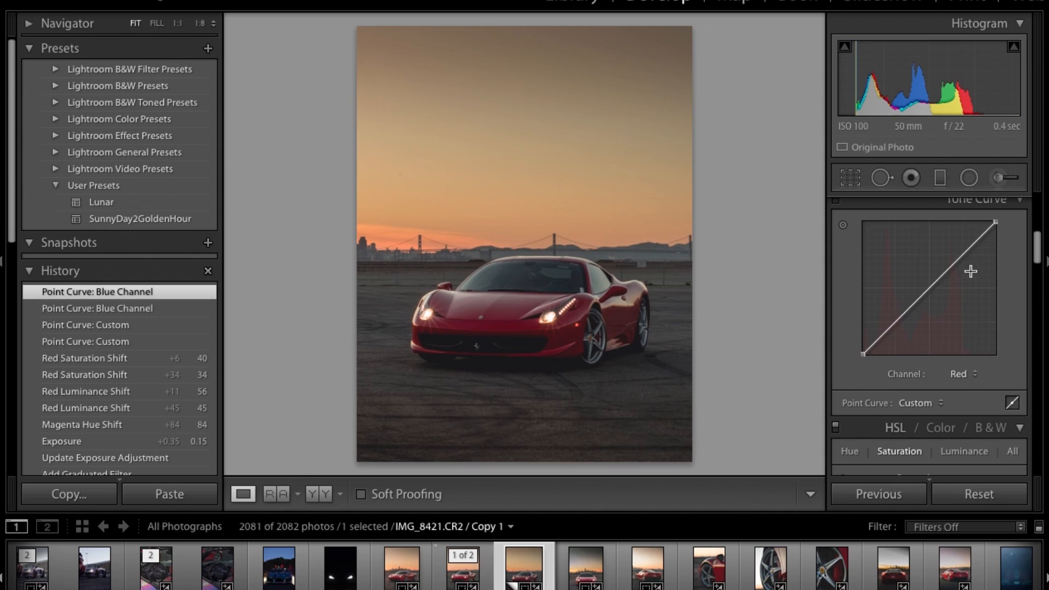
left_click(961, 253)
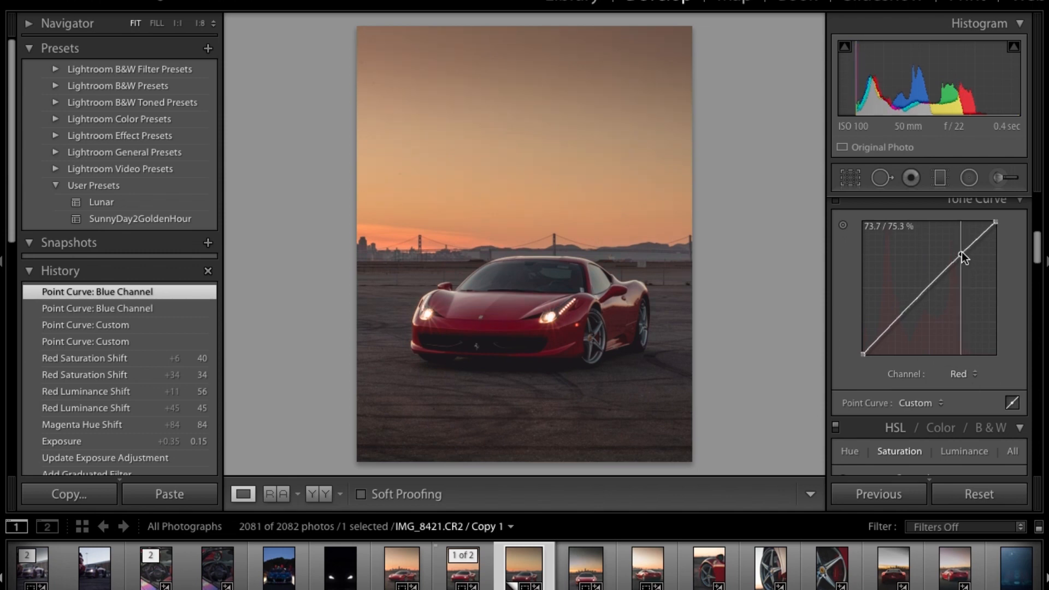
left_click_drag(895, 320, 894, 323)
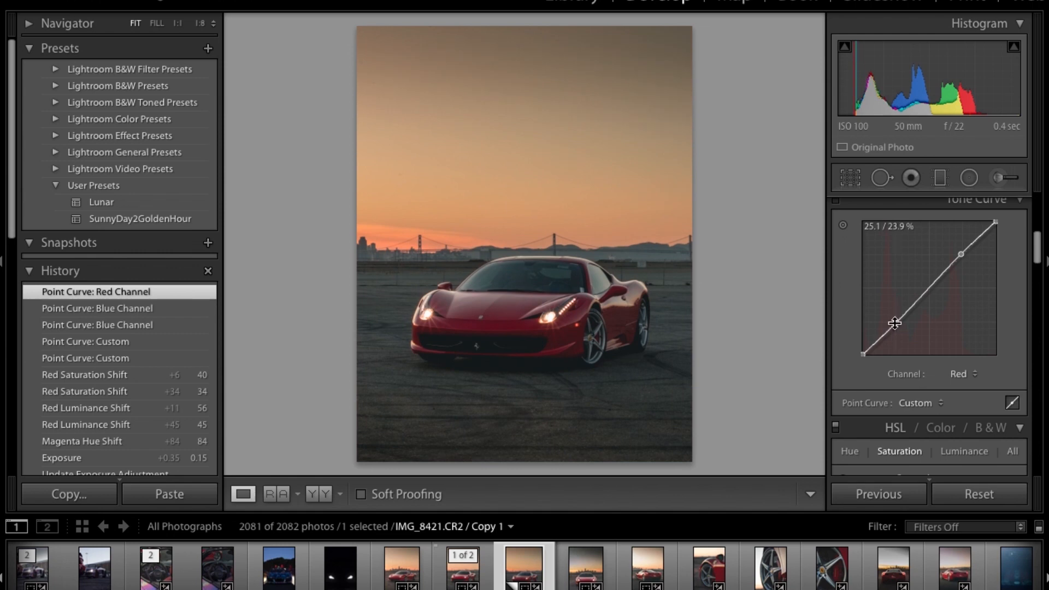
left_click_drag(960, 254, 962, 251)
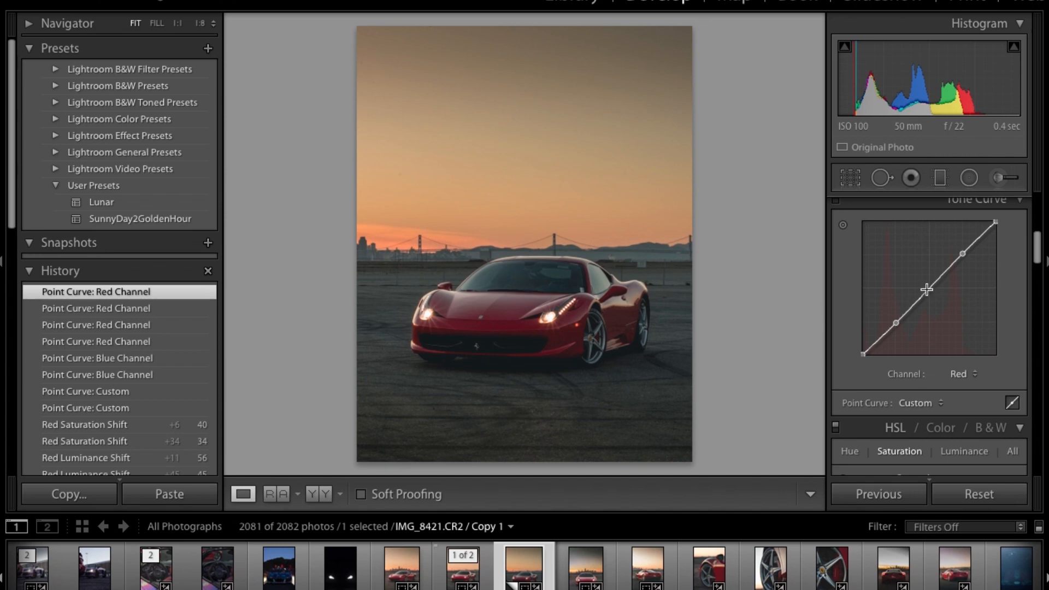
scroll(864, 296, "up", 10)
scroll(864, 296, "down", 1)
scroll(864, 296, "down", 5)
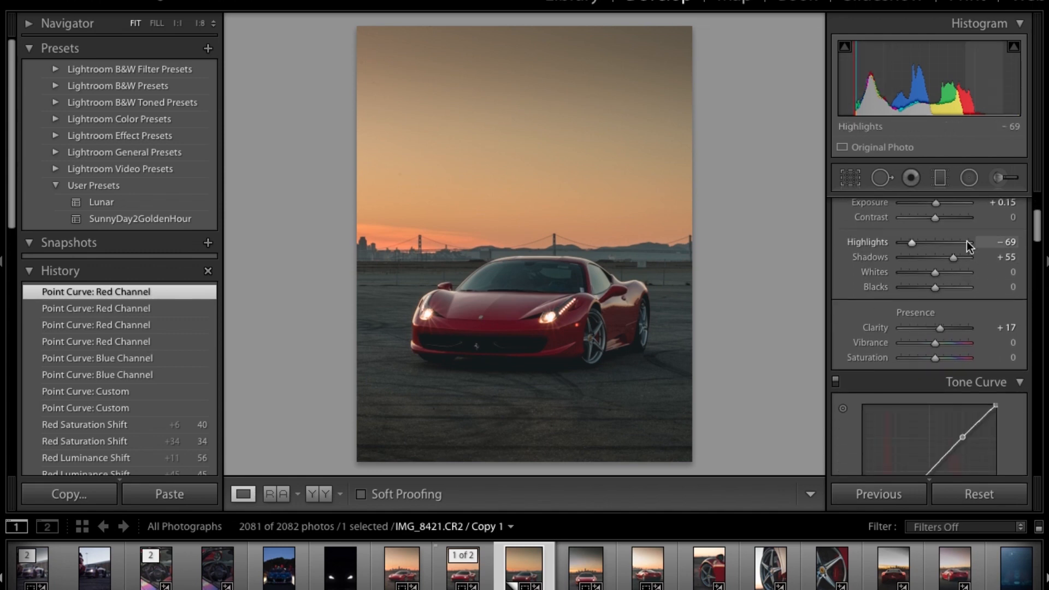
Fine-tune the whole photo's tone with Shadows at +55 and Clarity at +29.
left_click_drag(957, 255, 952, 257)
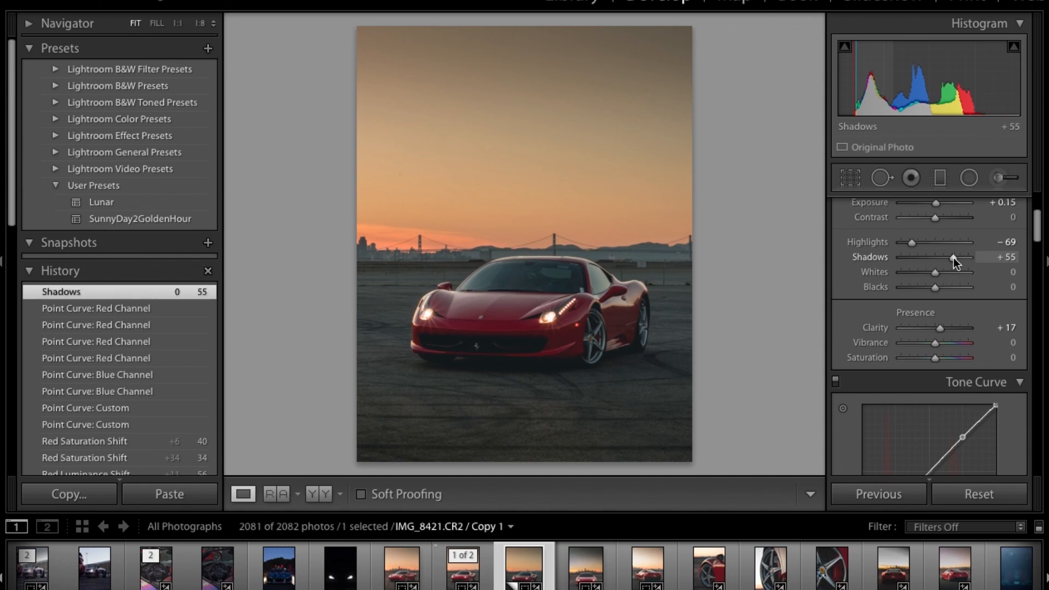
left_click_drag(938, 328, 944, 328)
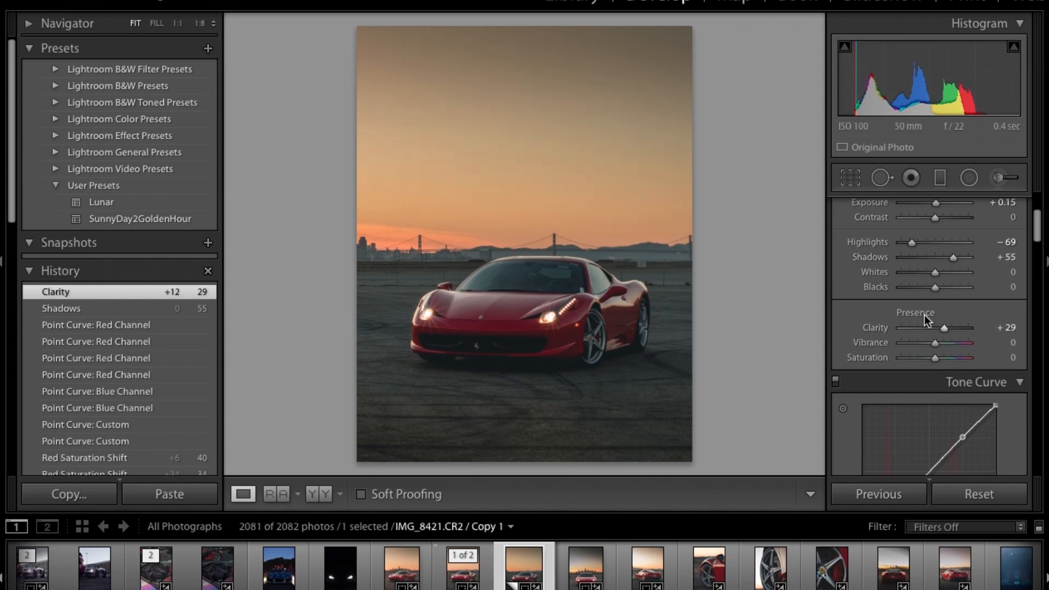
Set the horizon graduated filter's Temp to 82 and Exposure to -2.04, and finish editing the filter.
left_click(939, 178)
left_click(527, 254)
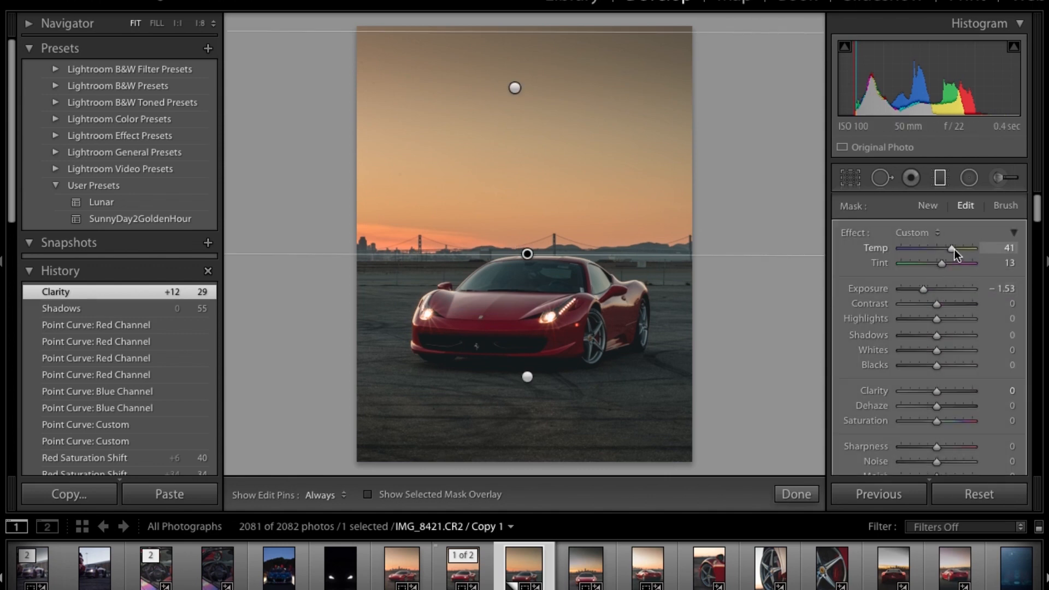
left_click_drag(955, 249, 968, 250)
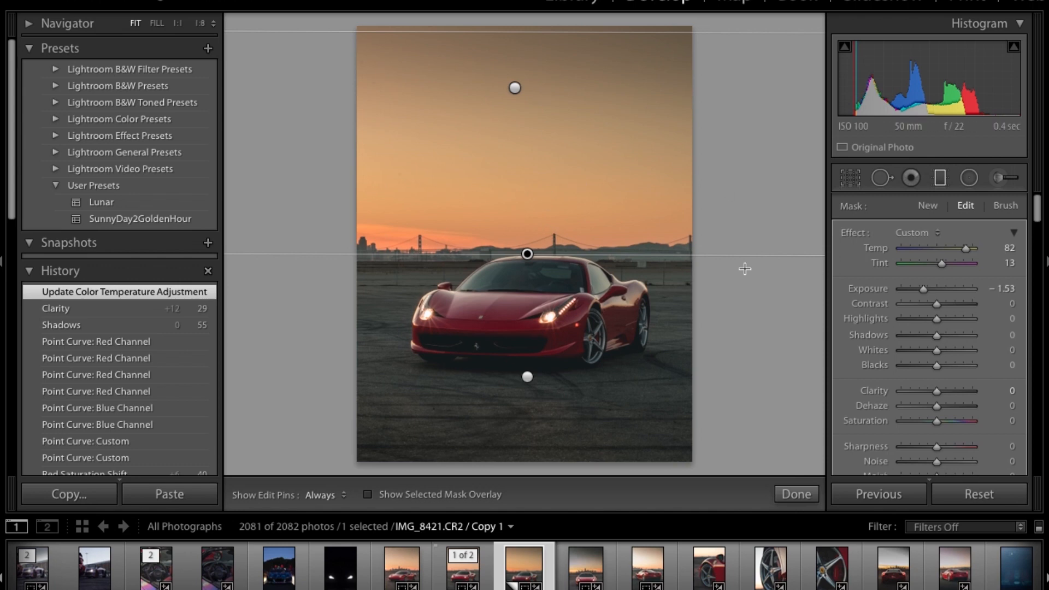
scroll(851, 395, "down", 4)
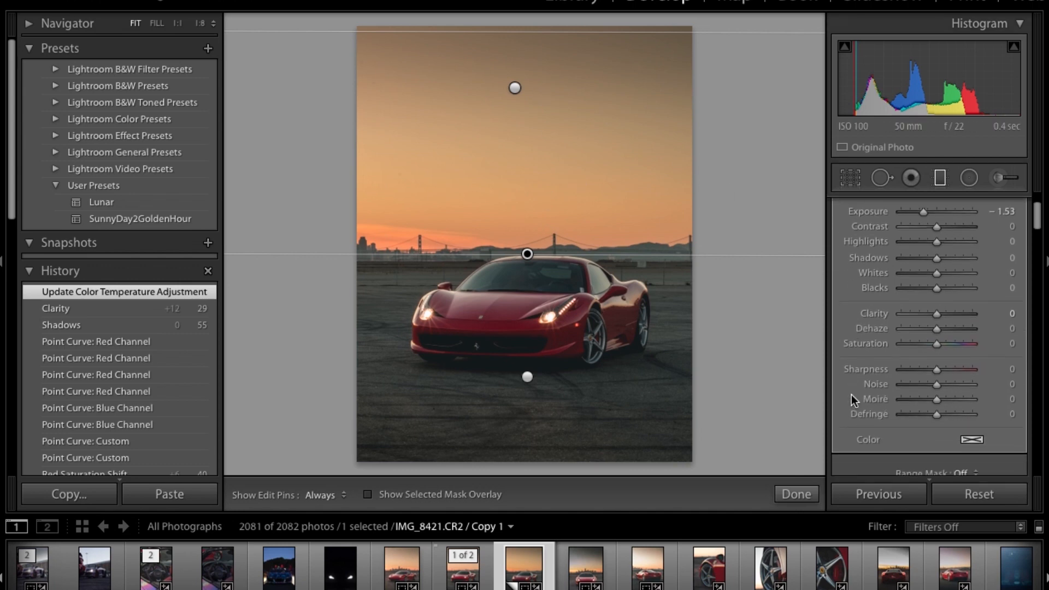
scroll(851, 394, "up", 4)
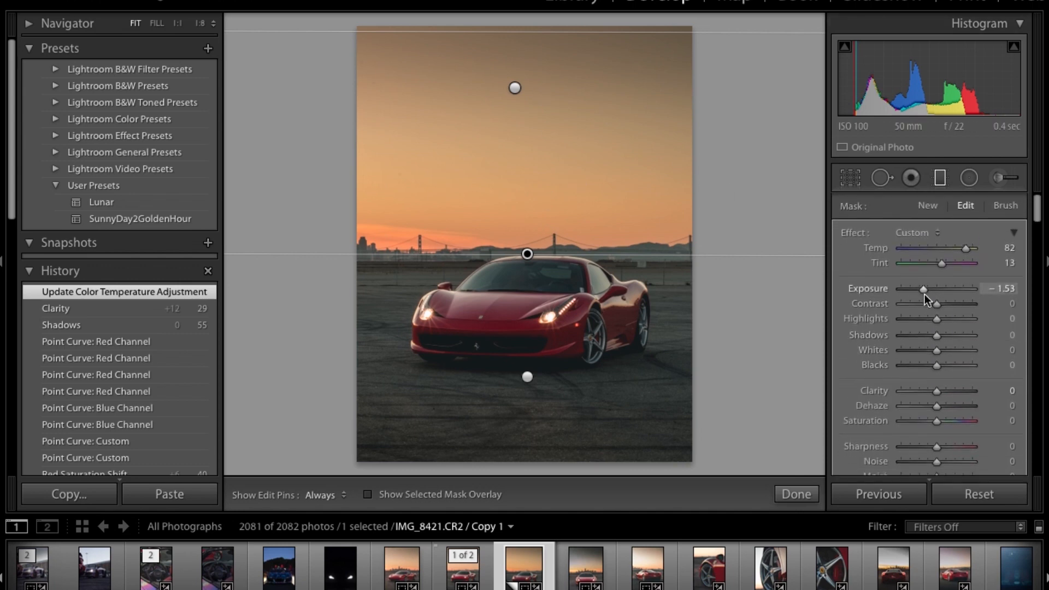
left_click_drag(922, 293, 919, 293)
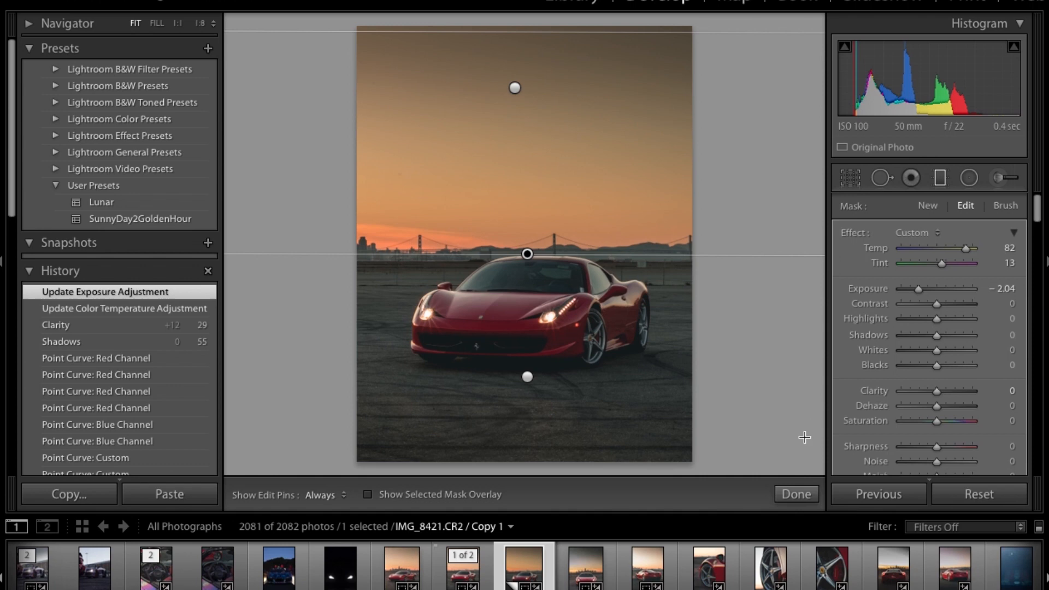
left_click(789, 494)
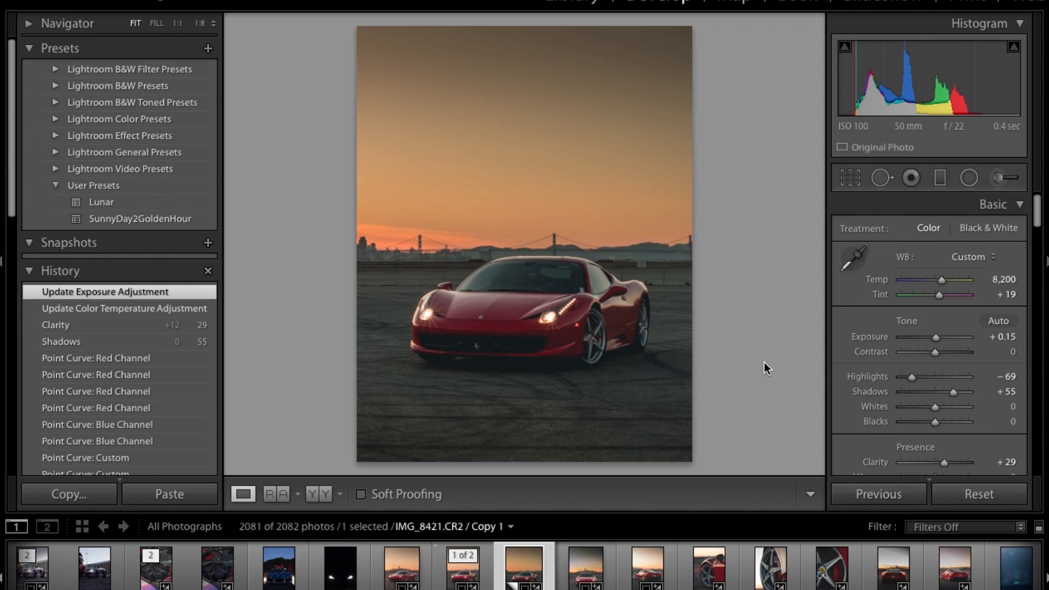
Look through the other edited red Ferrari sunset photos, including IMG_8425, IMG_8420, IMG_8421 and the wheel close-up IMG_8449.
left_click(584, 568)
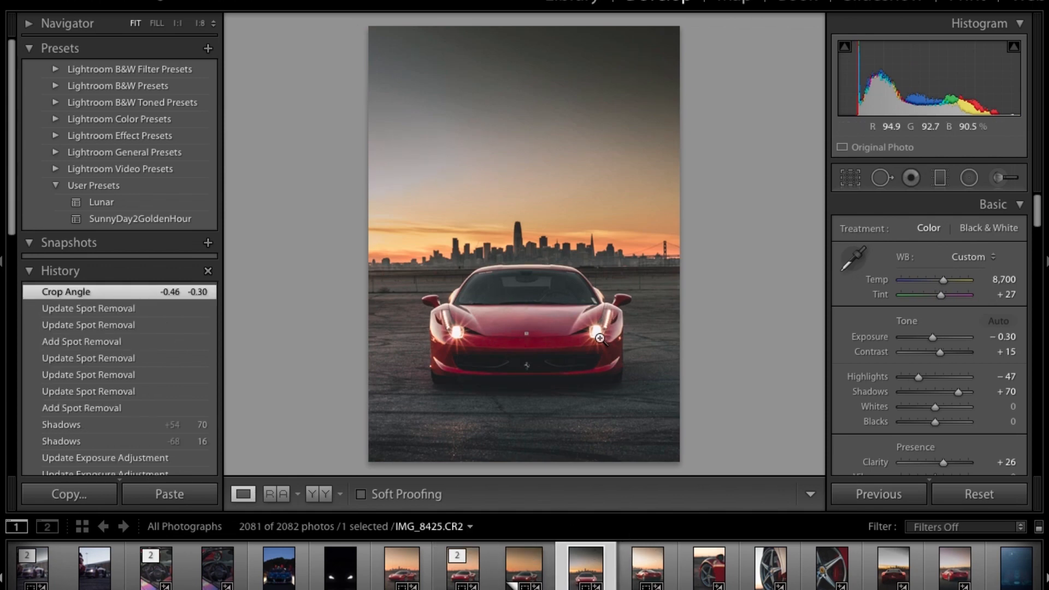
left_click(401, 568)
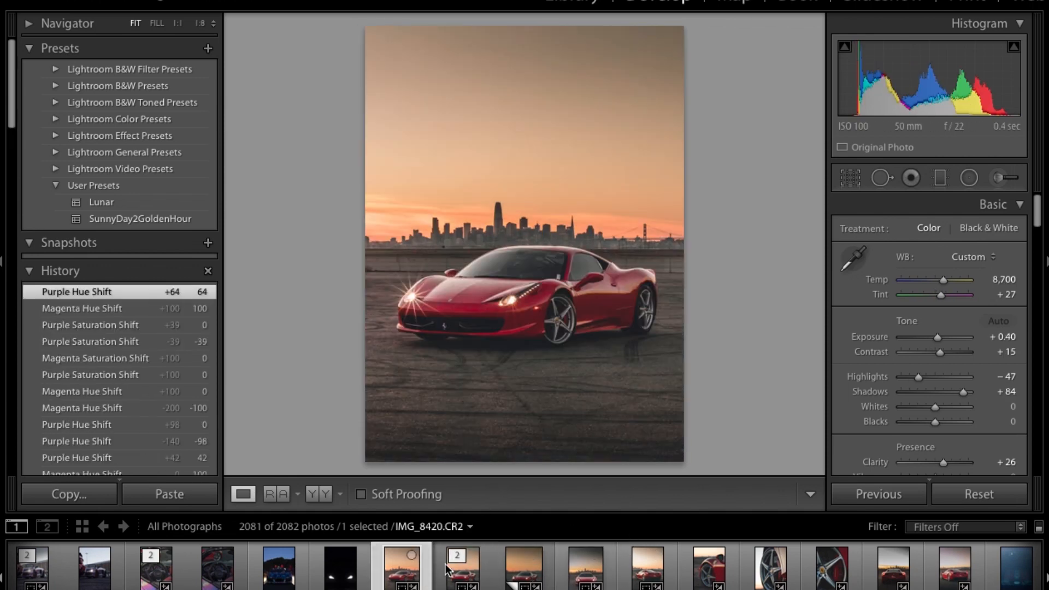
left_click(445, 580)
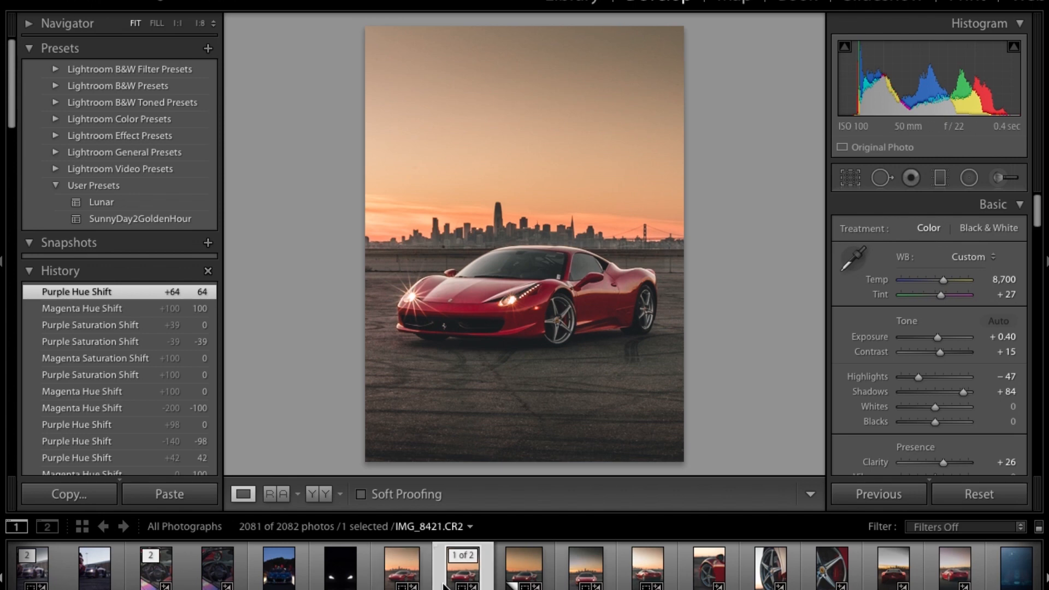
left_click(418, 576)
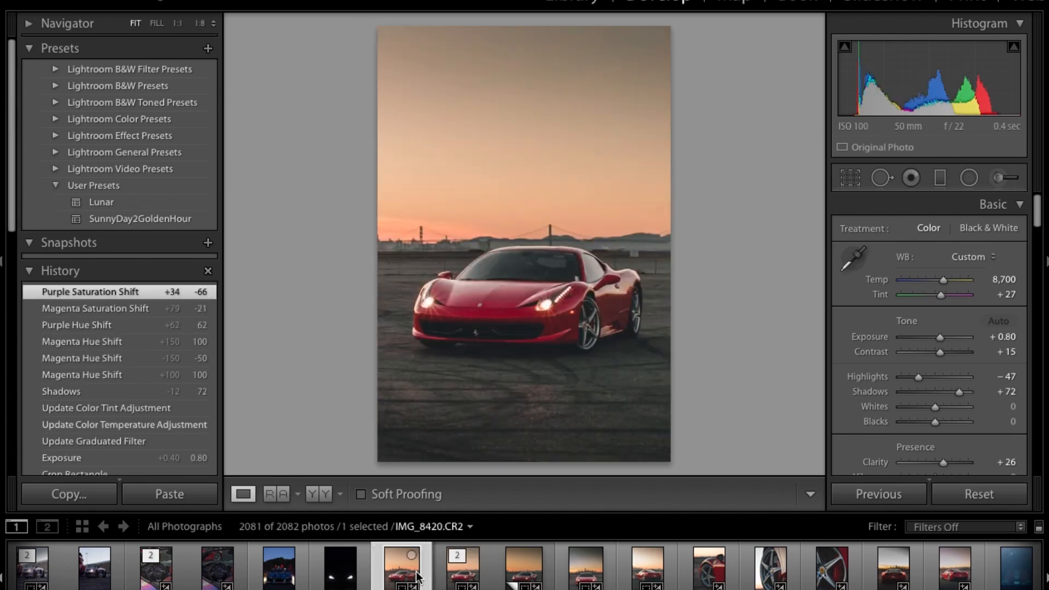
left_click(693, 580)
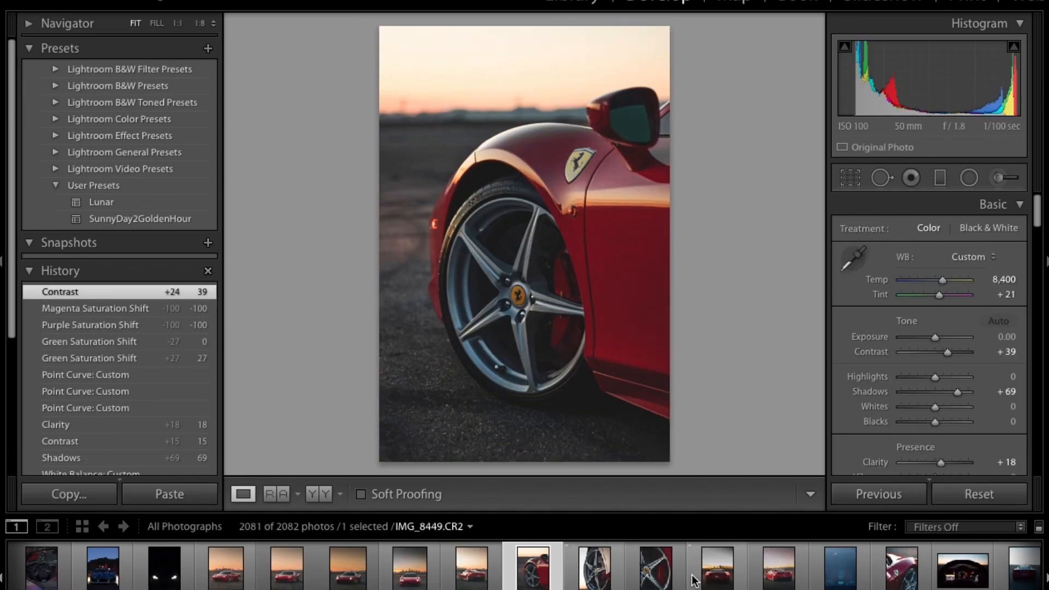
Compare the night composite IMG_8505-Edit.tif with its source exposures IMG_8505.CR2 and IMG_8507.CR2, ending on the composite.
scroll(645, 585, "down", 3)
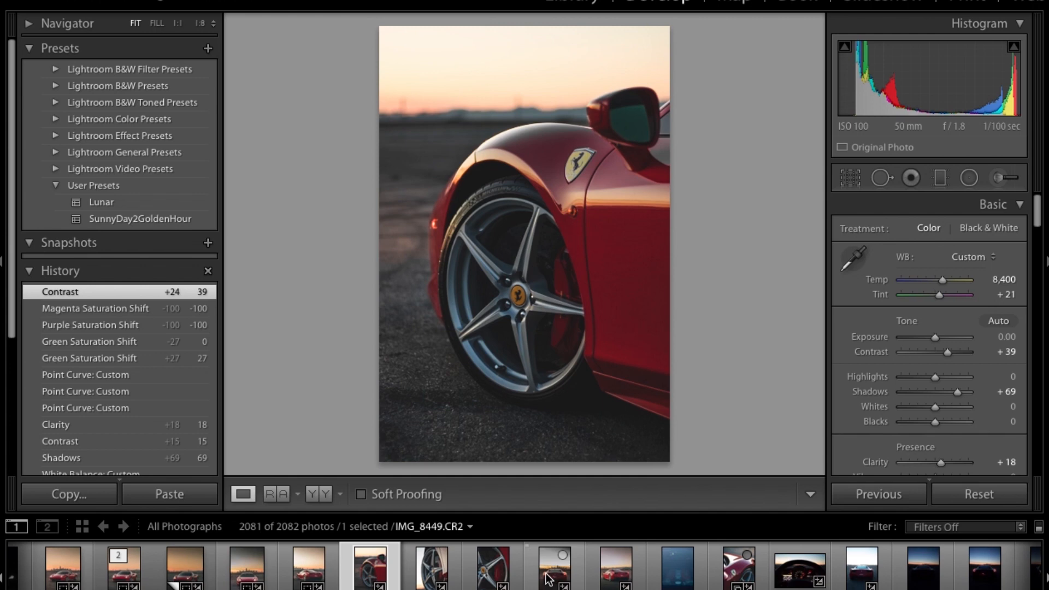
scroll(732, 557, "down", 5)
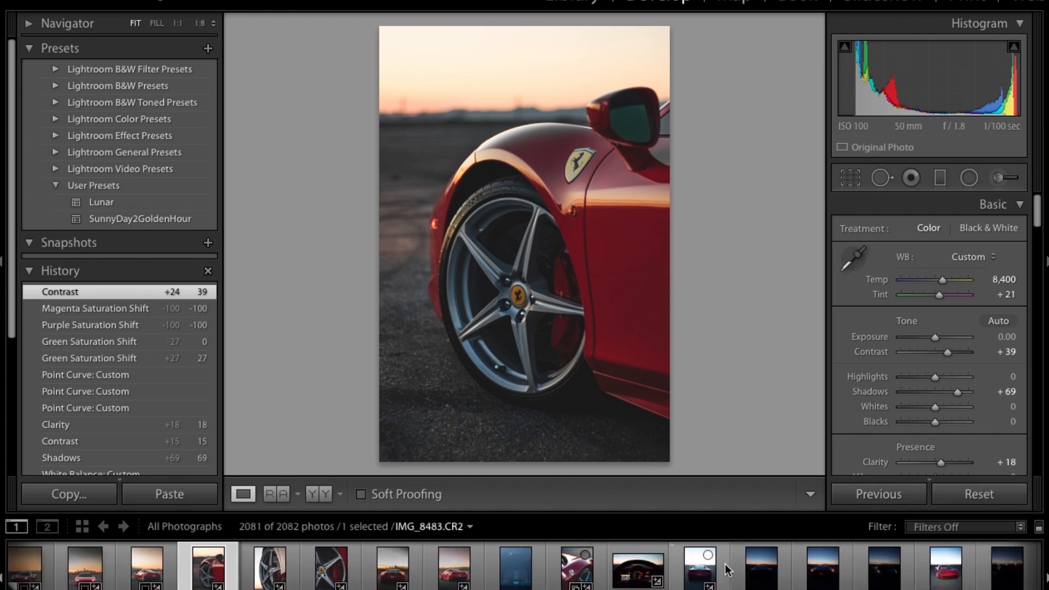
scroll(726, 568, "down", 3)
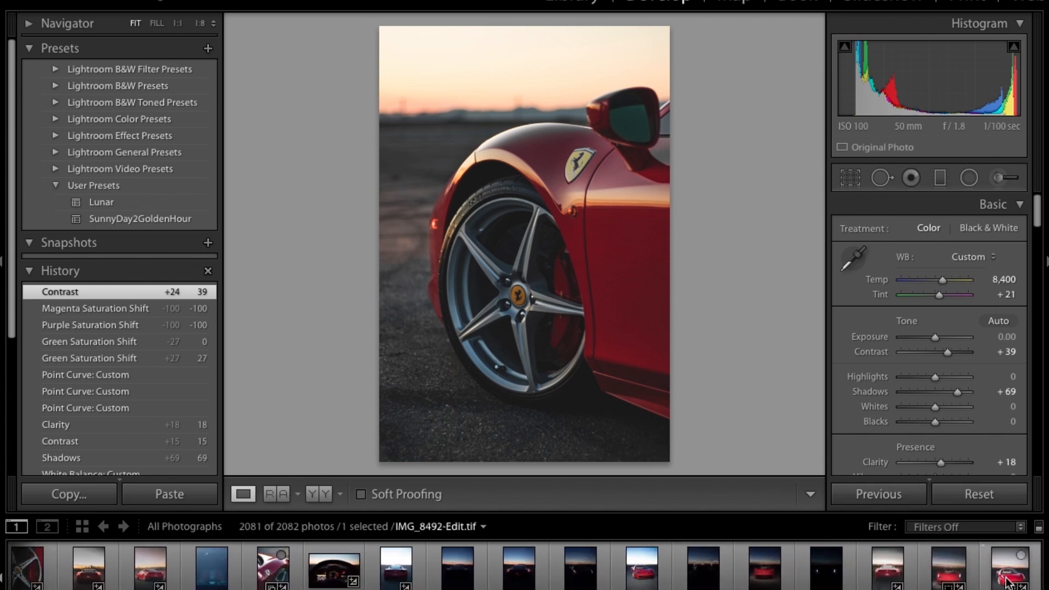
left_click(932, 576)
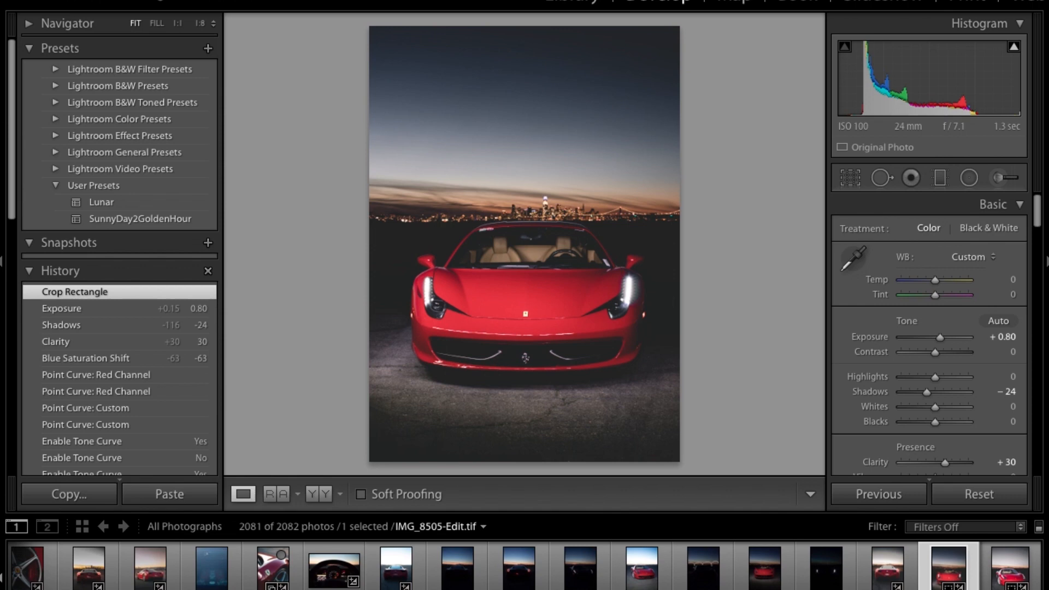
left_click(759, 584)
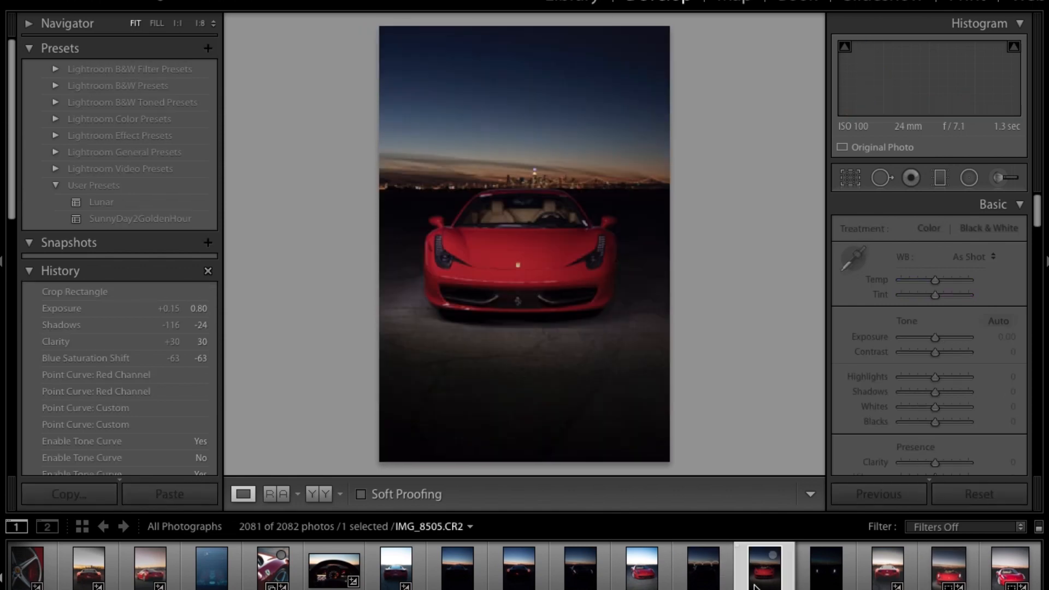
left_click(808, 586)
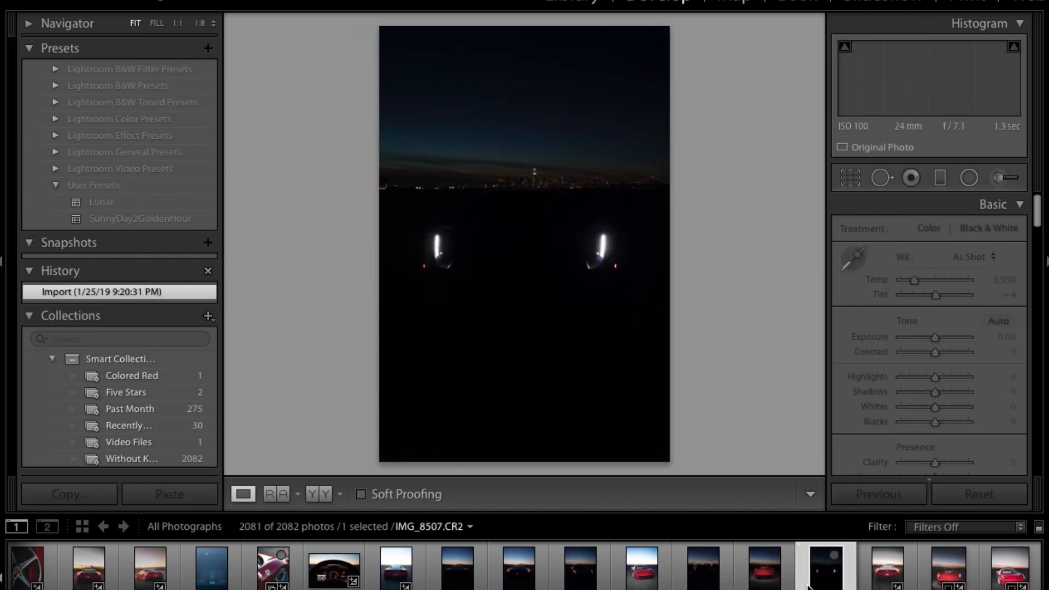
left_click(779, 585)
left_click(840, 584)
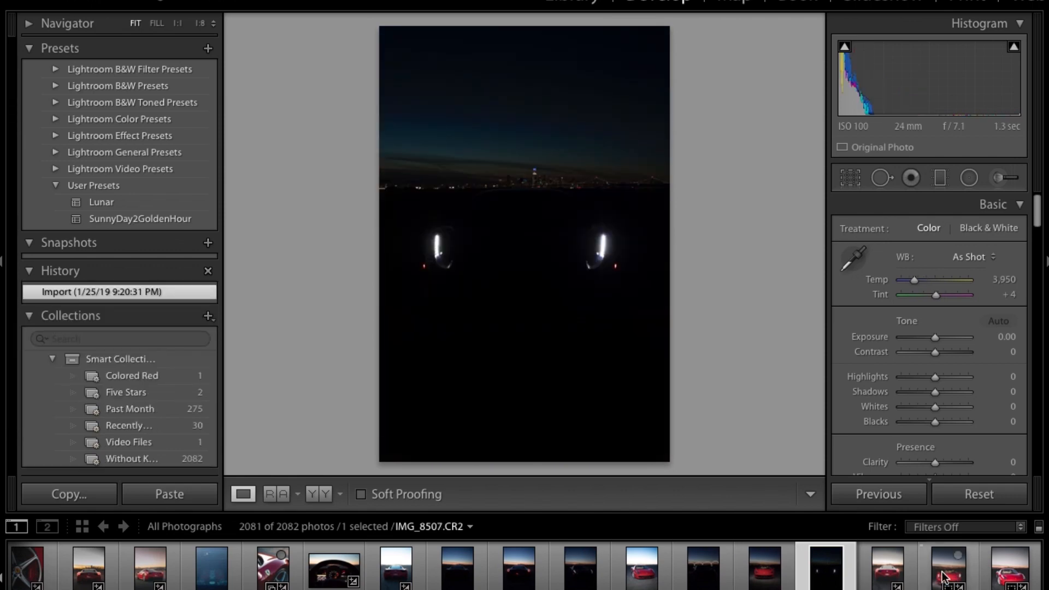
left_click(949, 580)
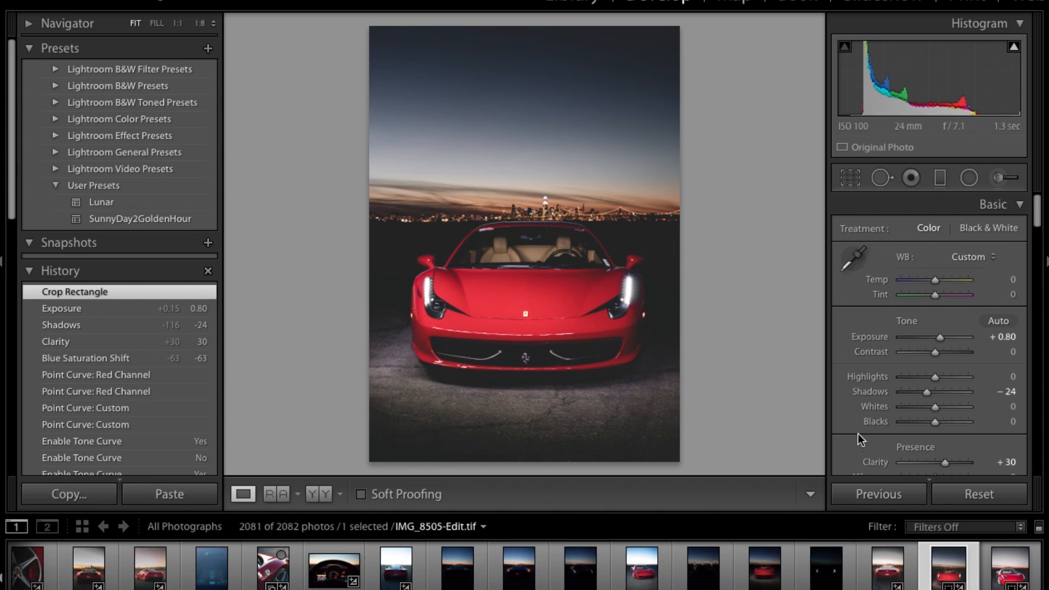
Examine the Red channel tone curve and the HSL saturation settings used on IMG_8505-Edit.tif.
scroll(858, 436, "down", 3)
scroll(857, 434, "down", 8)
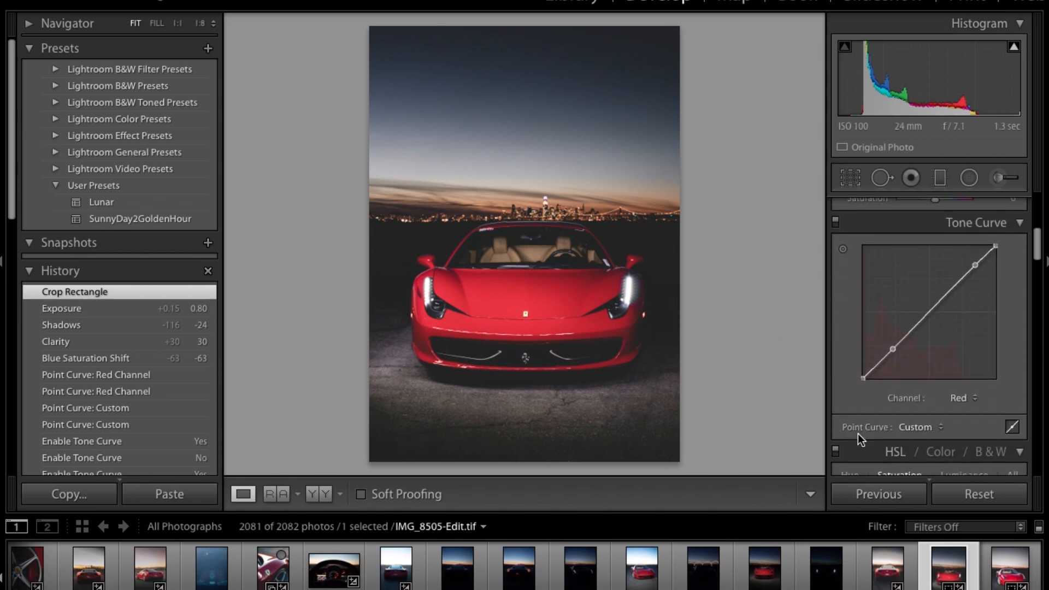
scroll(859, 436, "down", 1)
scroll(860, 389, "down", 5)
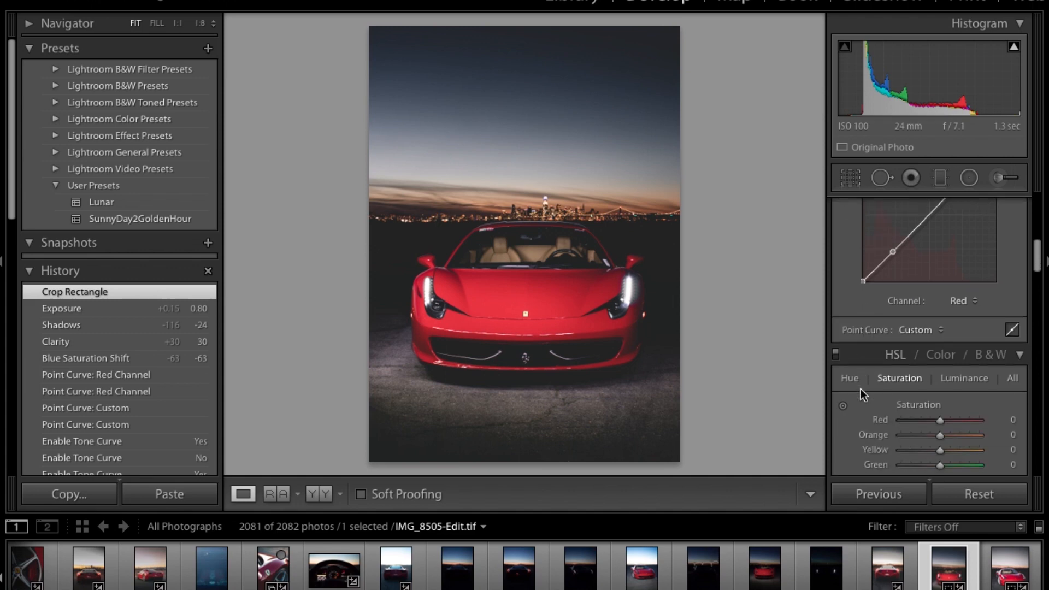
scroll(860, 388, "down", 1)
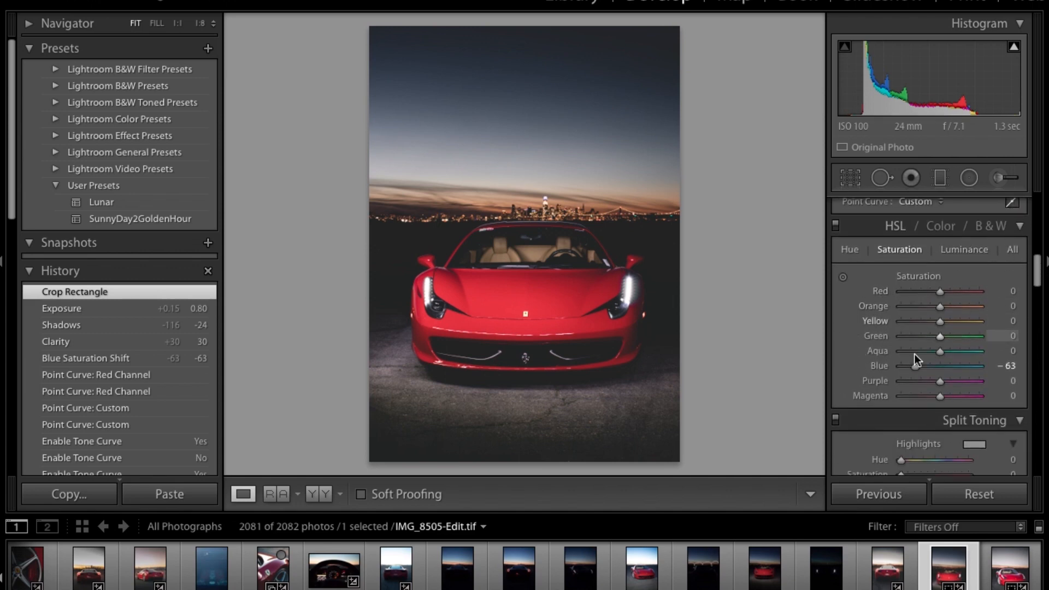
scroll(851, 366, "down", 1)
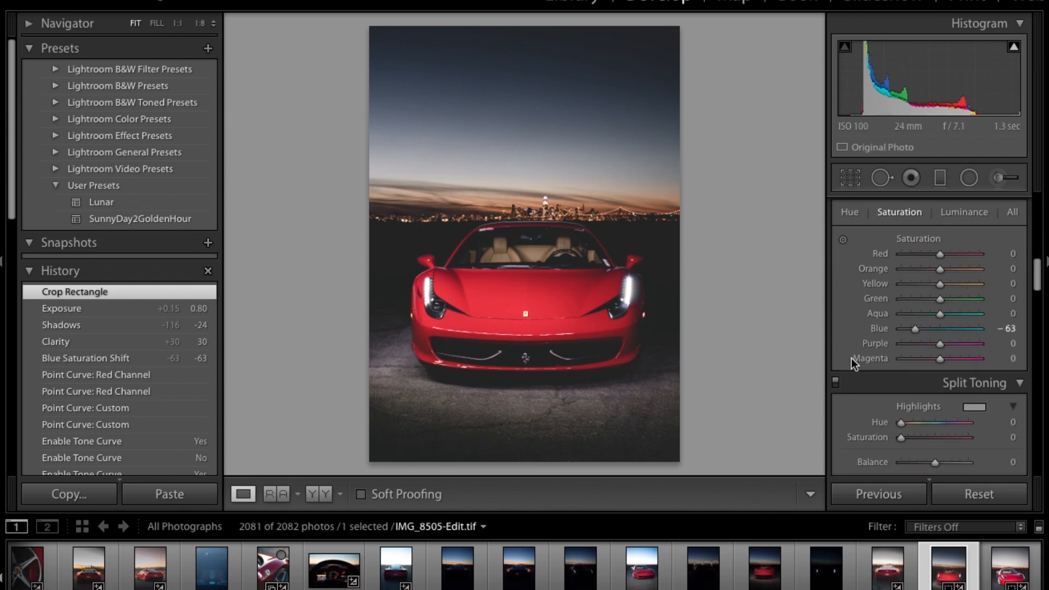
Check the night composite's Detail, Lens Corrections, Transform, Effects and Camera Calibration settings, then return to its Basic adjustments.
scroll(850, 359, "down", 3)
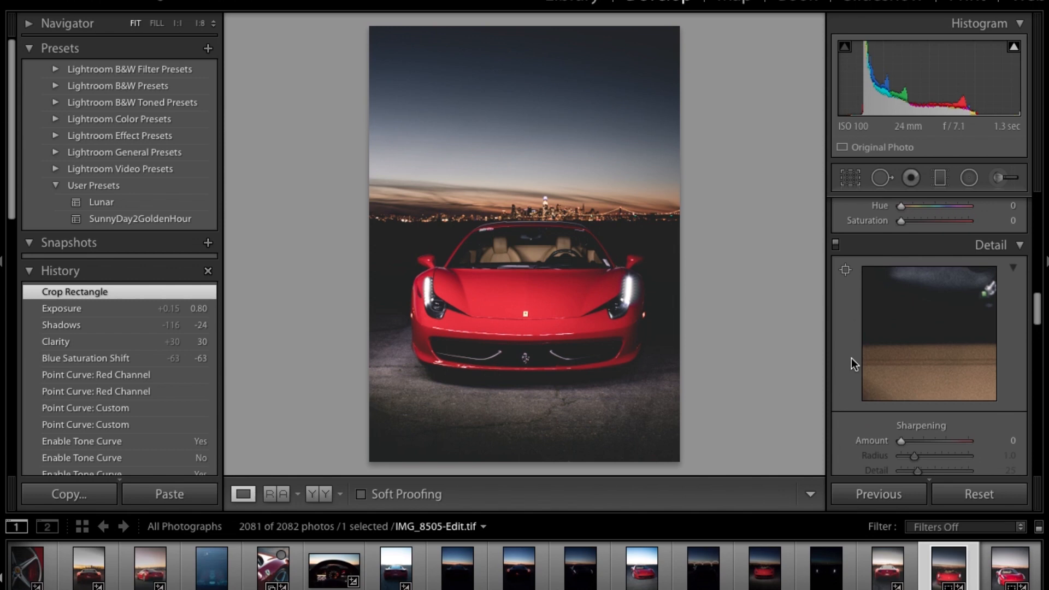
scroll(847, 387, "down", 5)
scroll(848, 387, "down", 12)
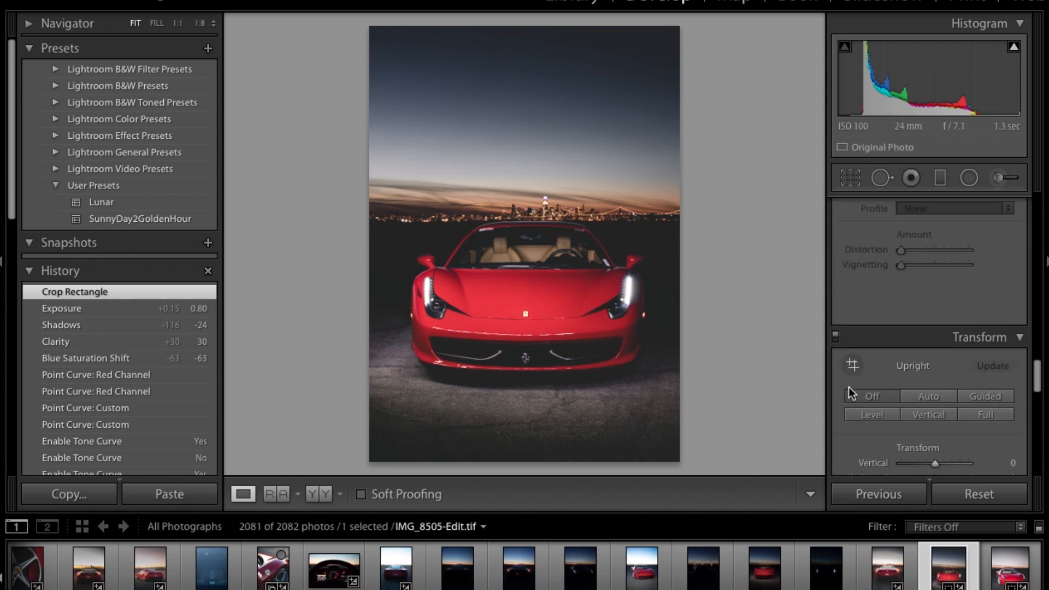
scroll(847, 387, "down", 9)
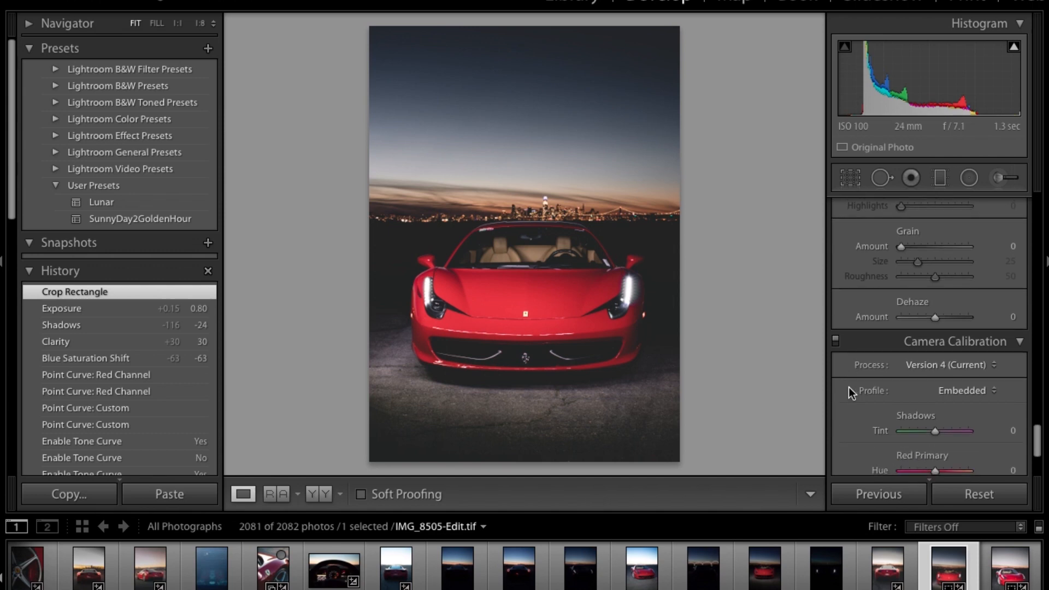
scroll(847, 387, "down", 1)
scroll(860, 294, "up", 3)
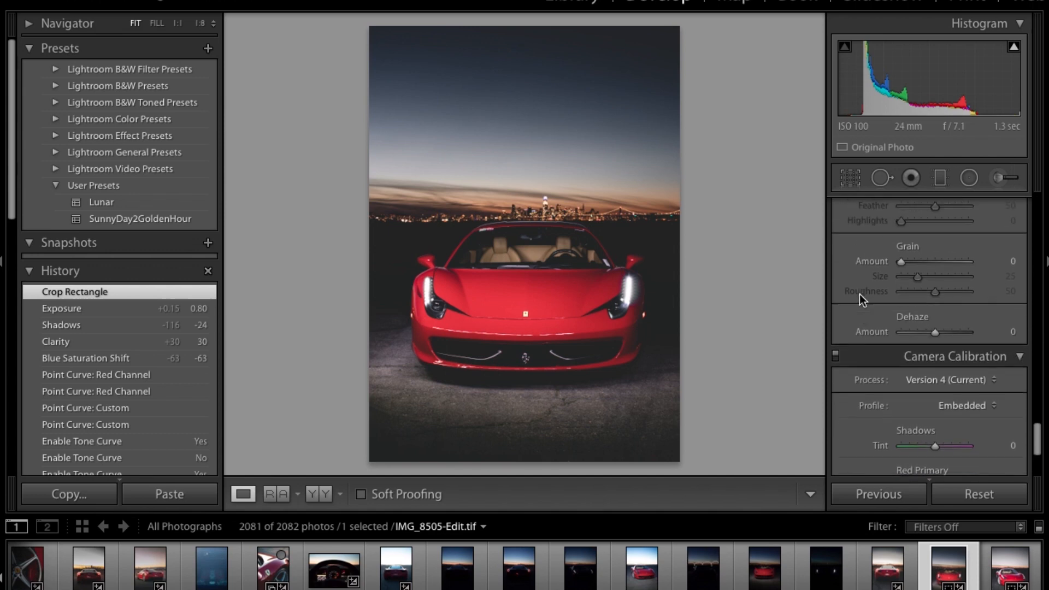
scroll(860, 293, "up", 8)
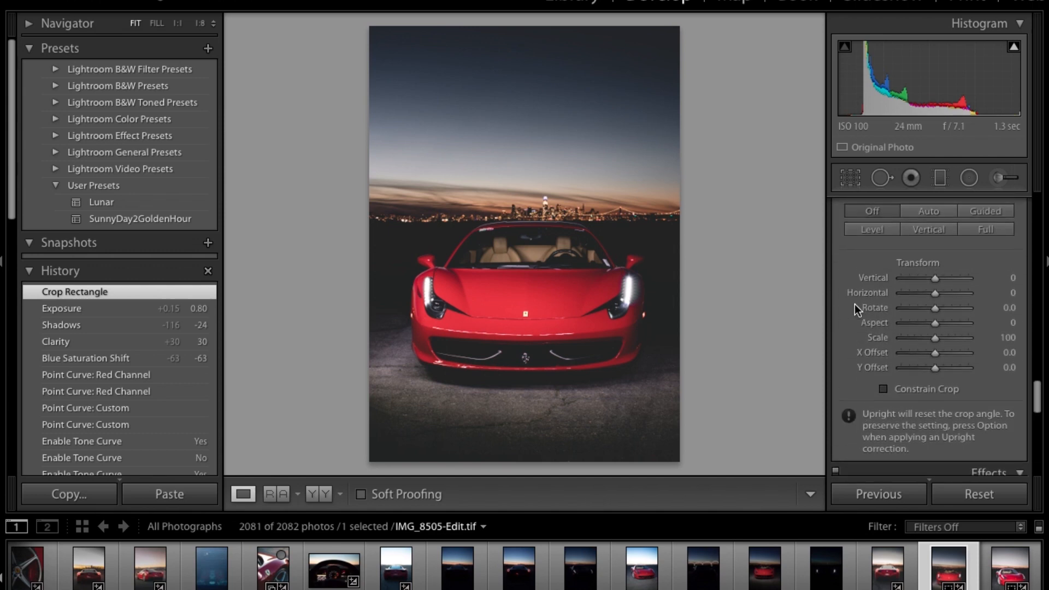
scroll(854, 303, "up", 10)
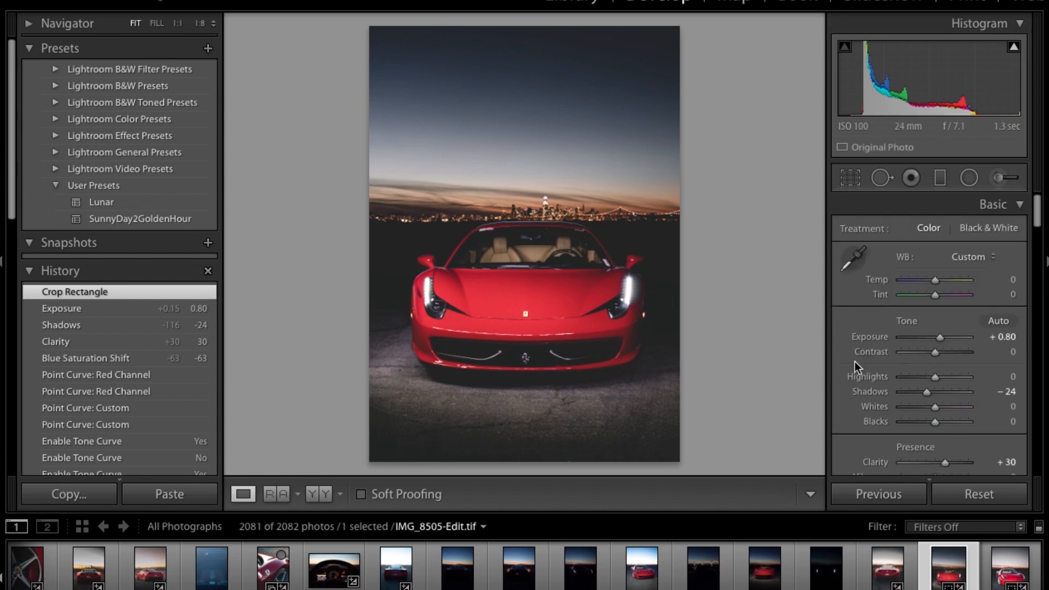
View the edited rear shot of the red Ferrari, IMG_8487.CR2, and its develop settings.
scroll(854, 375, "down", 1)
left_click(900, 574)
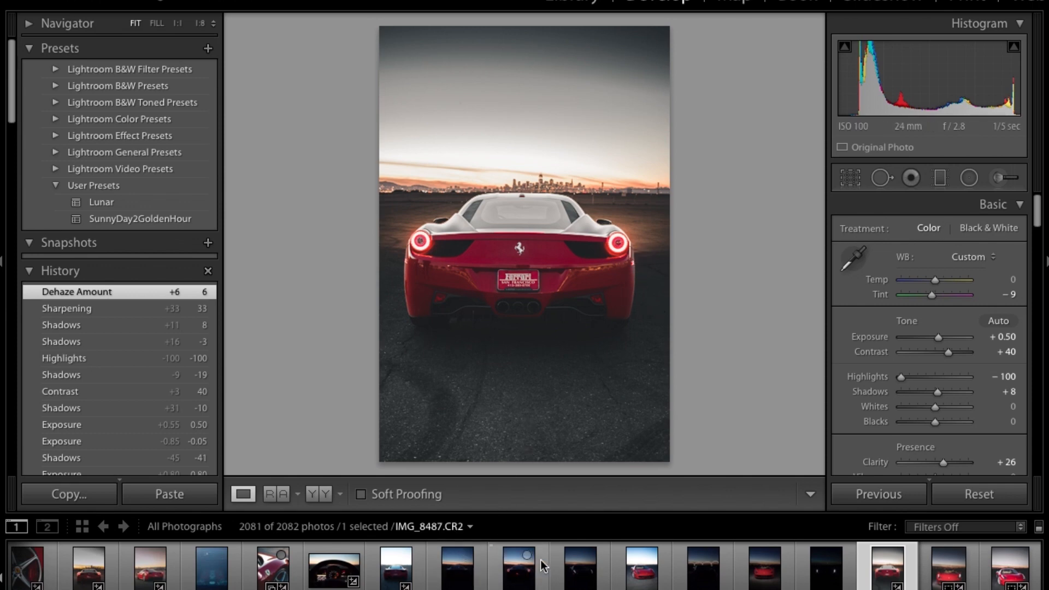
scroll(541, 565, "up", 1)
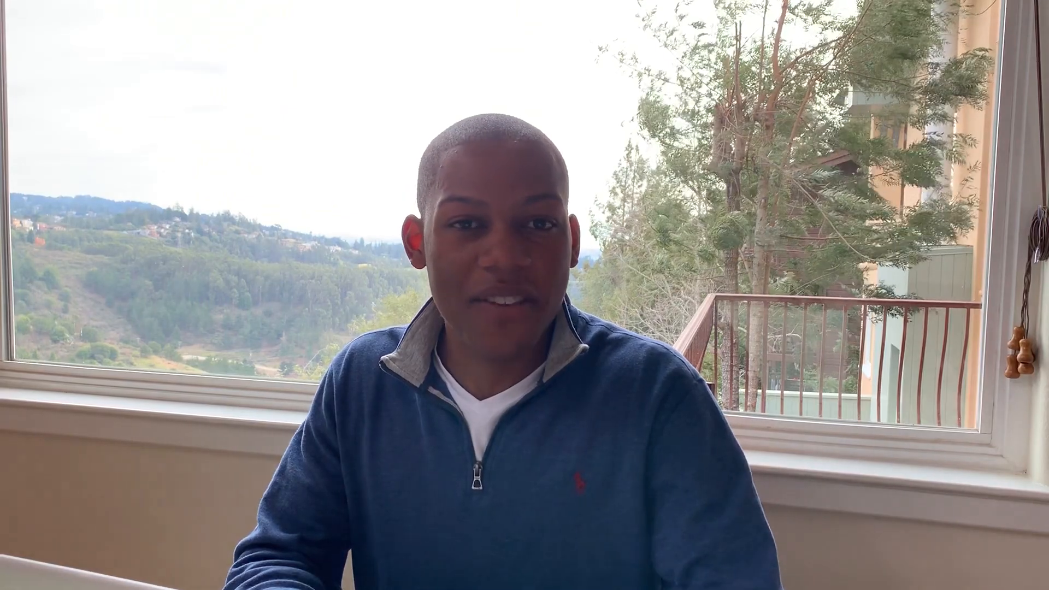